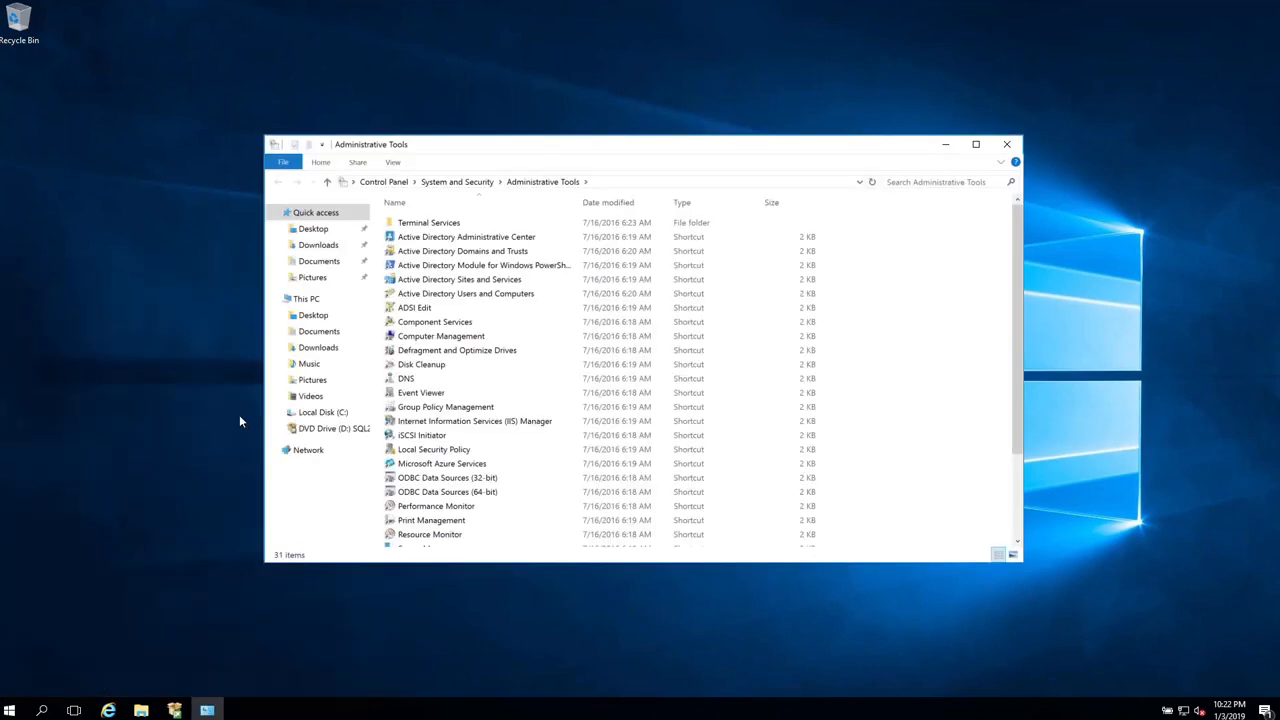
# - Create the D365CE organizational unit under contoso.com with accidental-deletion protection turned off
pyautogui.click(472, 296)
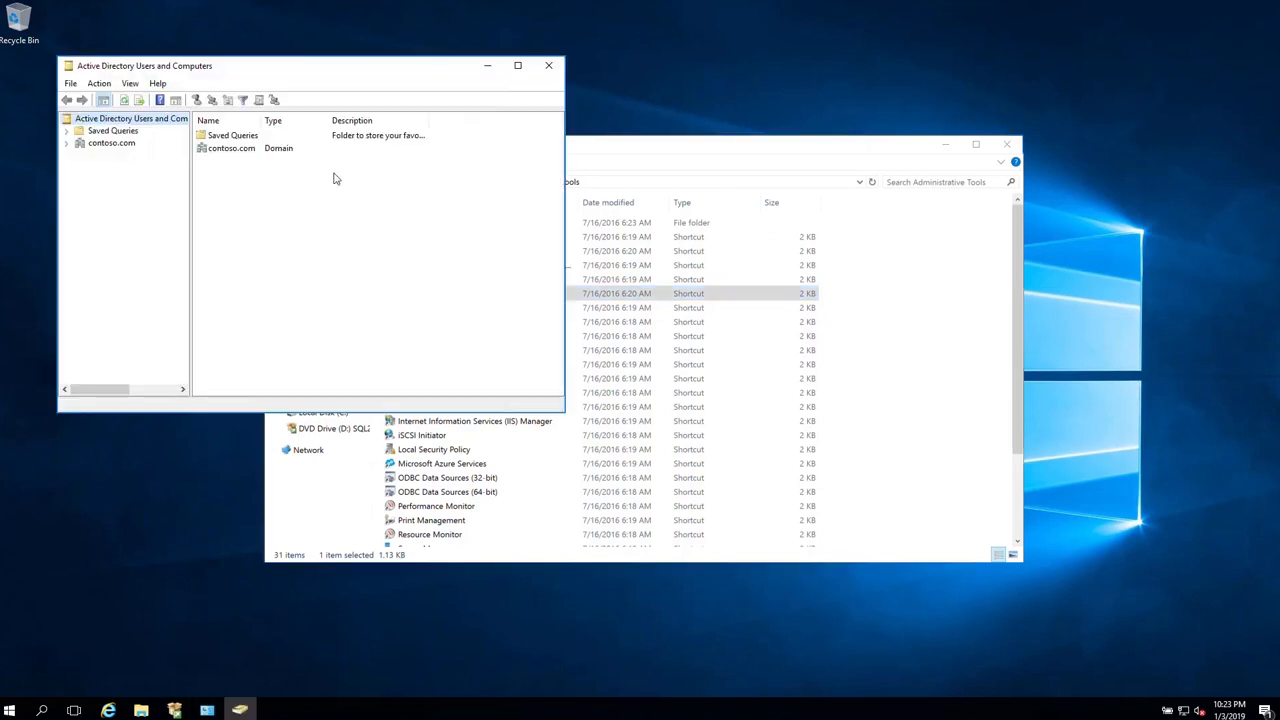
pyautogui.click(67, 143)
pyautogui.click(111, 143)
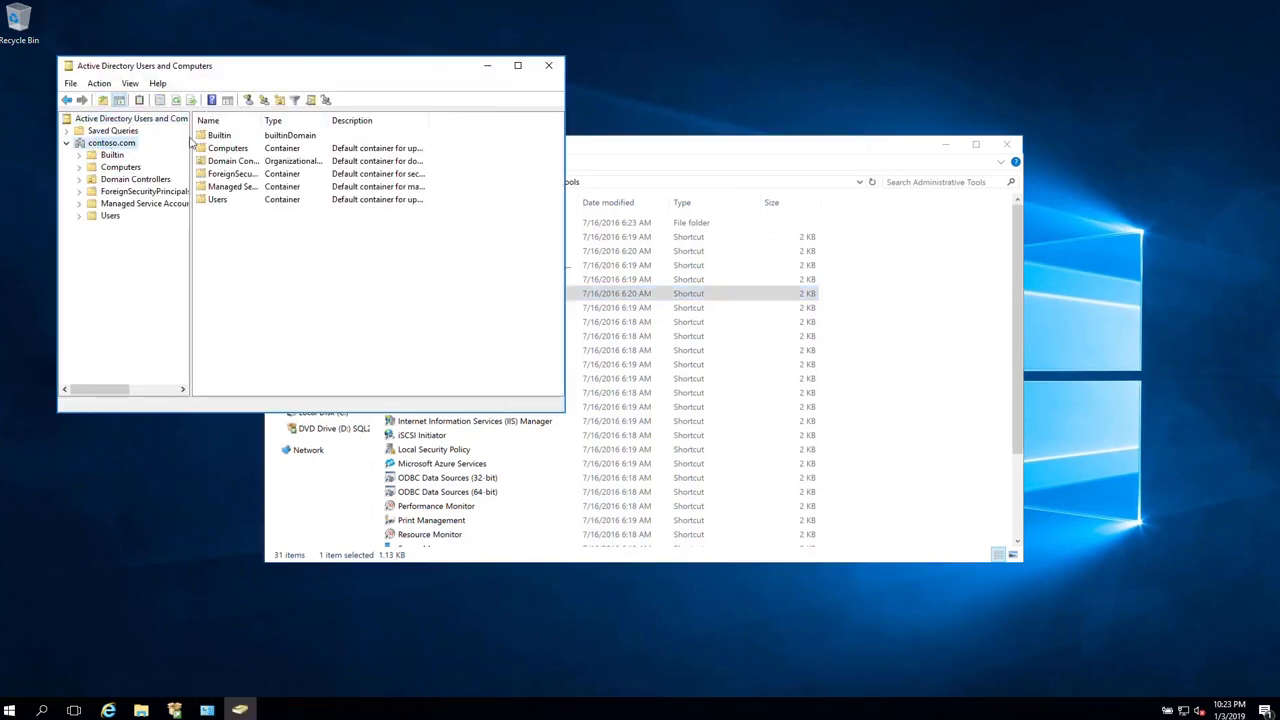
pyautogui.click(280, 101)
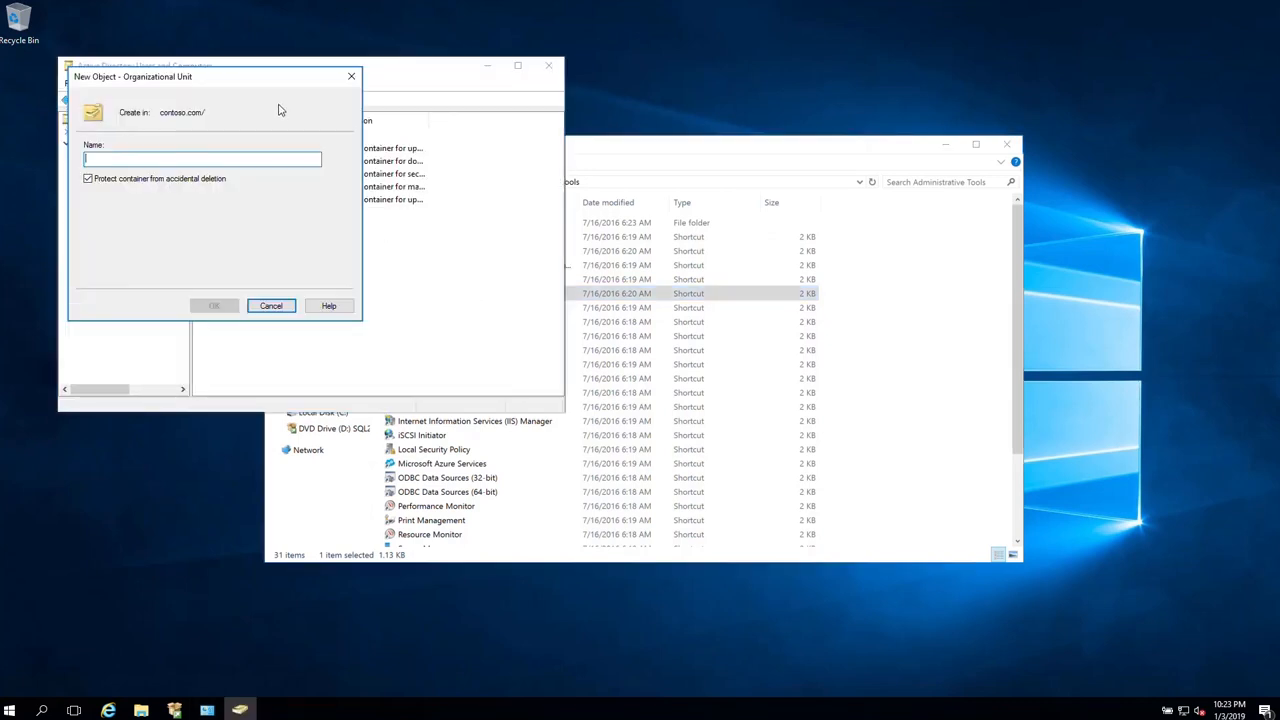
pyautogui.write('D365CE')
pyautogui.click(203, 179)
pyautogui.click(216, 305)
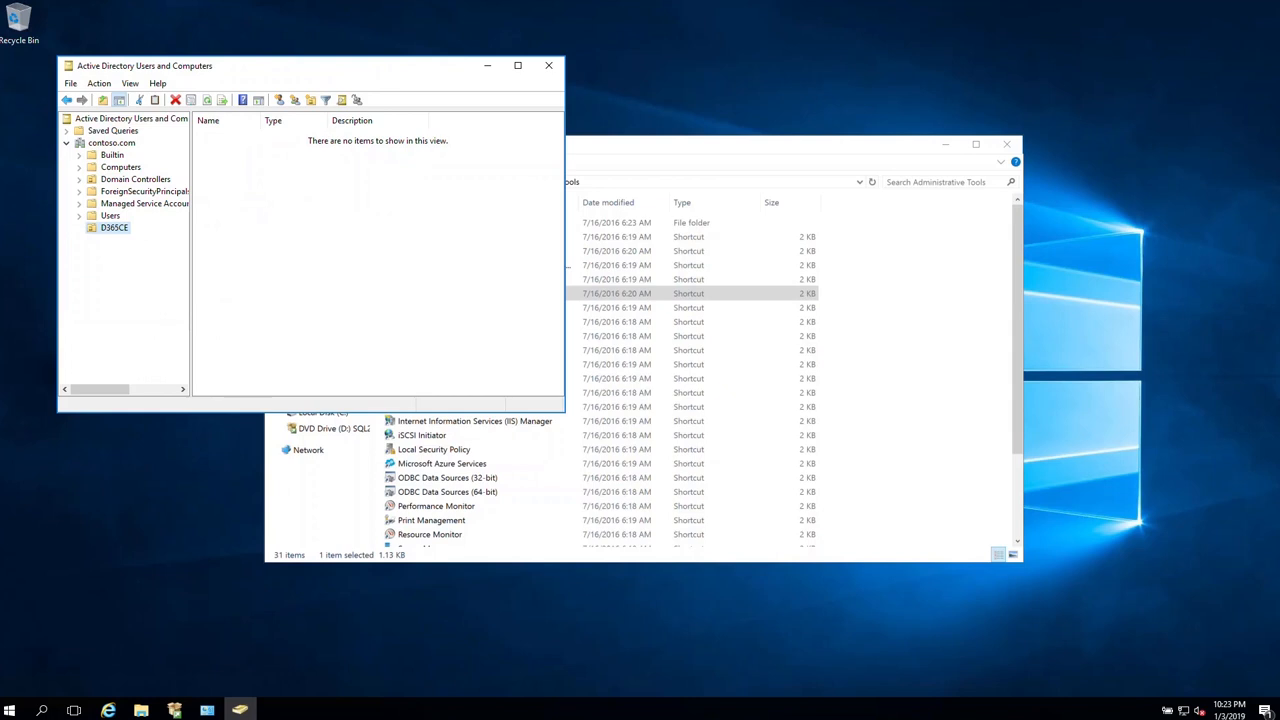
# - In the Users container, start a new user AppService, reusing the last name as logon name
pyautogui.click(100, 215)
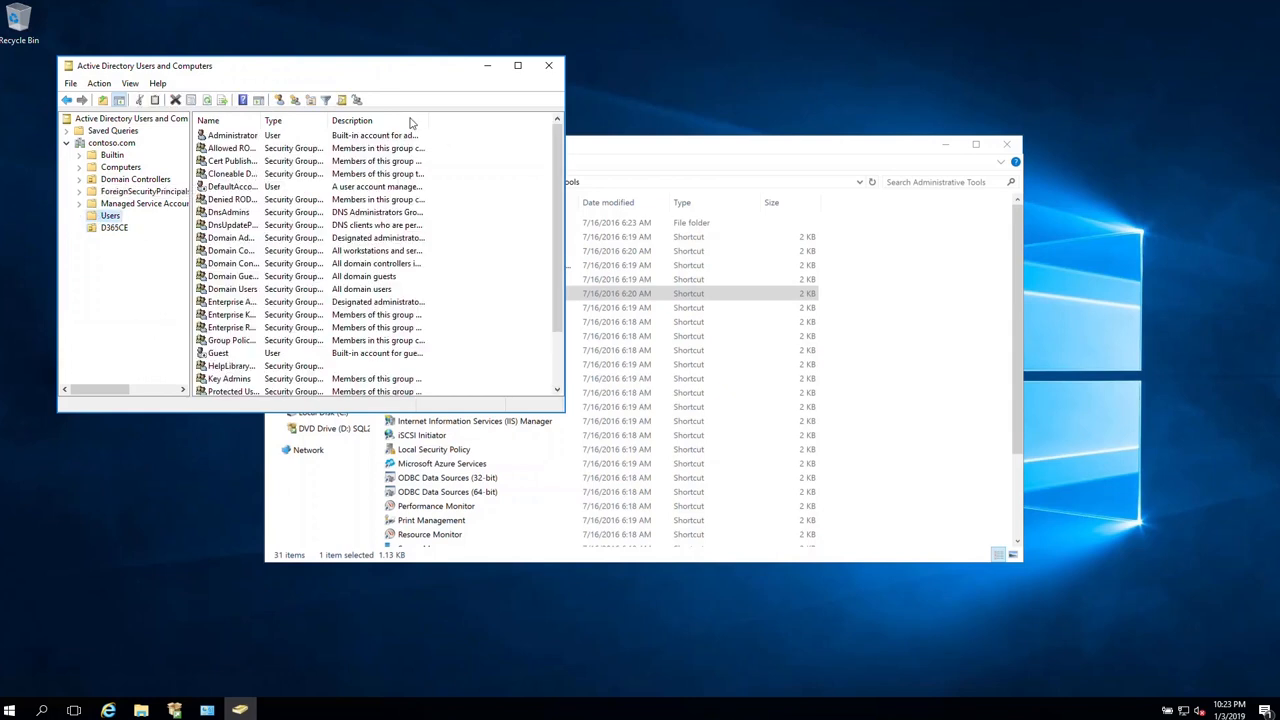
pyautogui.moveTo(265, 117); pyautogui.dragTo(370, 118)
pyautogui.click(279, 100)
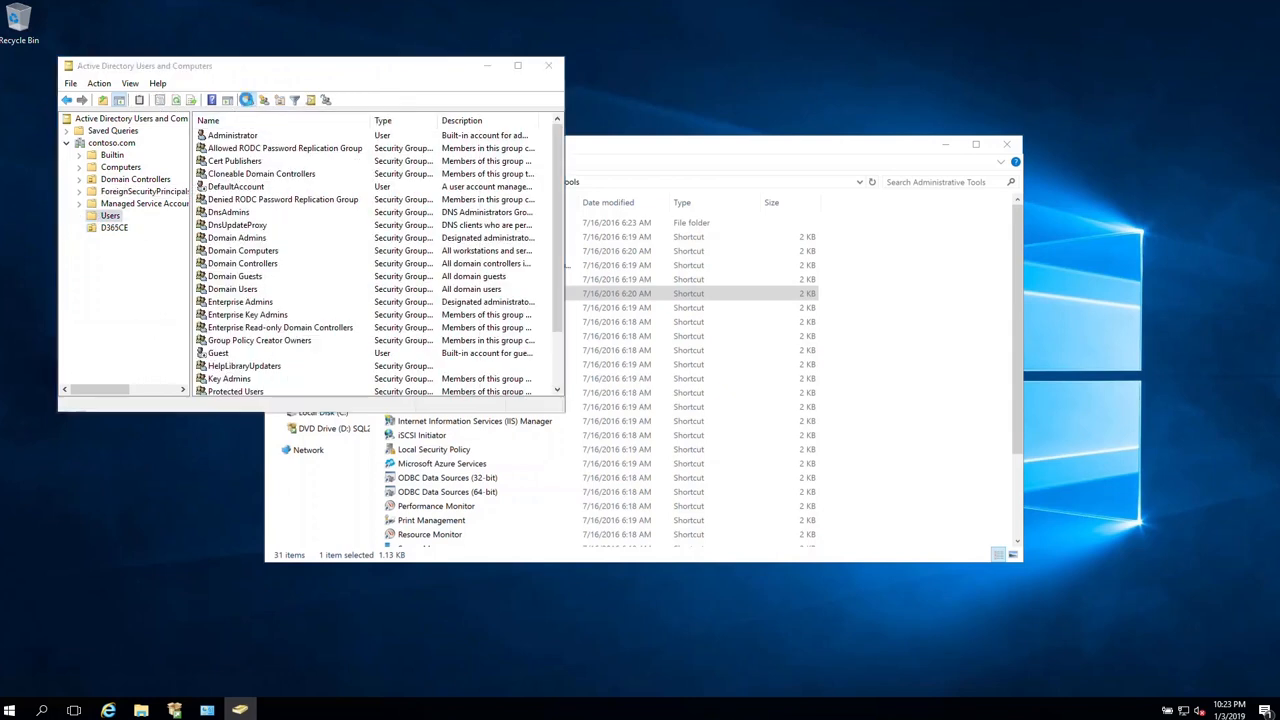
pyautogui.click(210, 170)
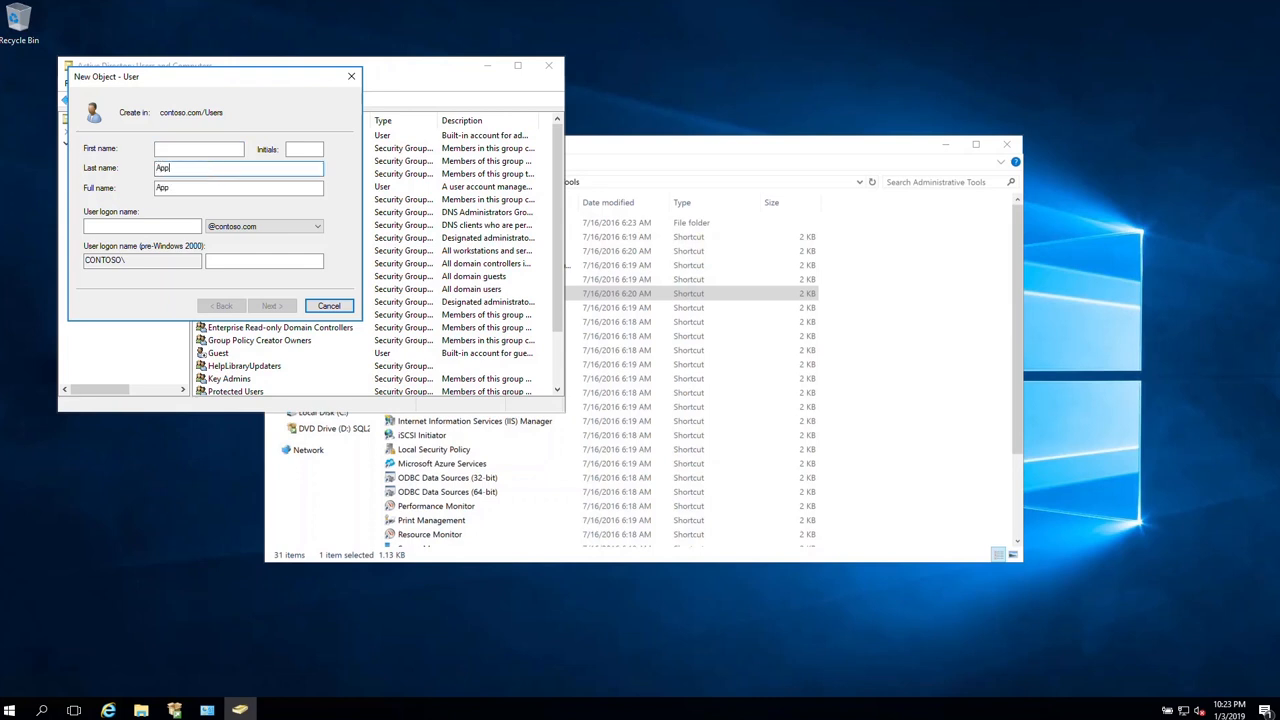
pyautogui.write('AppService')
pyautogui.doubleClick(190, 167)
pyautogui.hotkey('ctrl', 'c')
pyautogui.click(216, 227)
pyautogui.hotkey('ctrl', 'v')
# - Give AppService a password that never expires, cannot be changed, and needs no change at logon
pyautogui.click(268, 306)
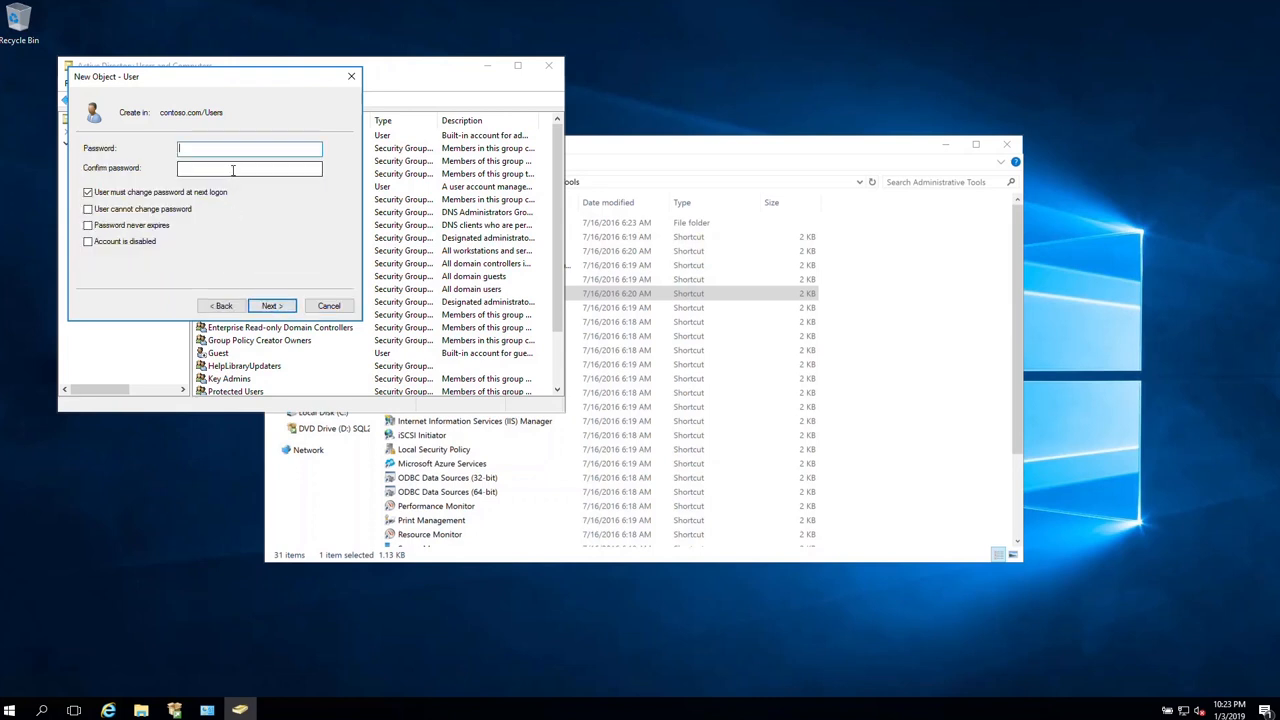
pyautogui.write('••••••••')
pyautogui.press('Tab')
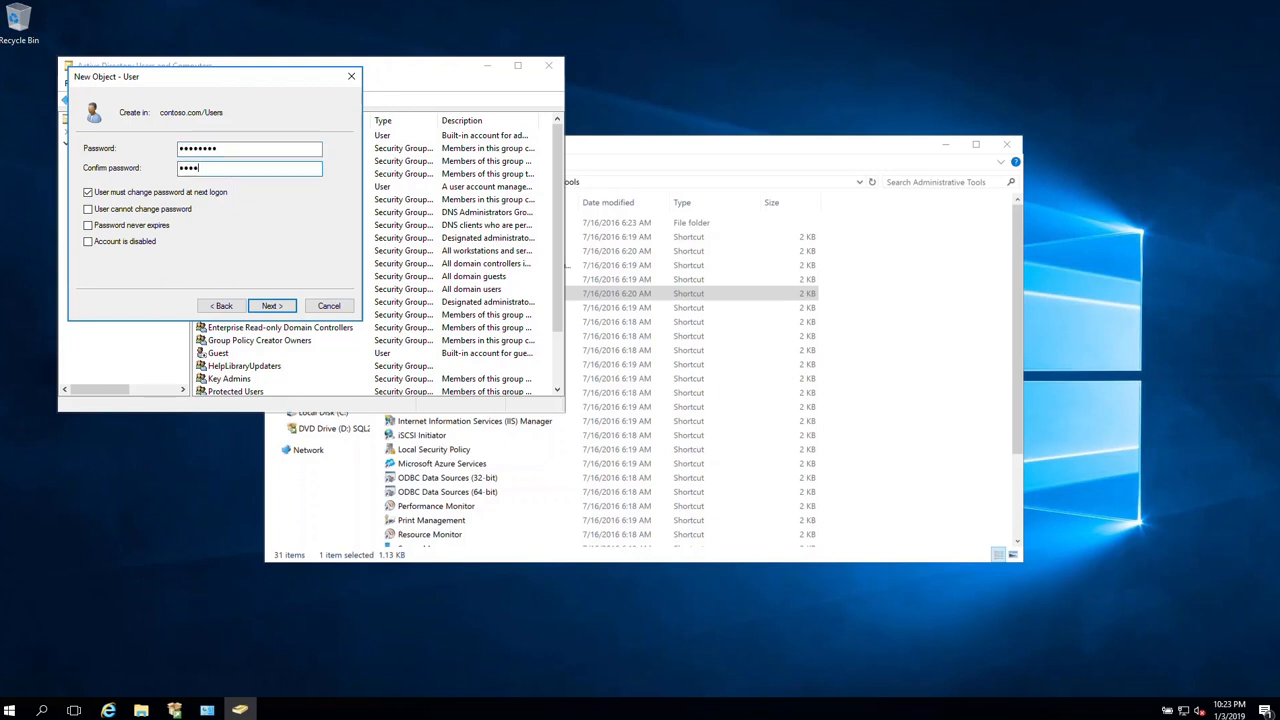
pyautogui.write('••••••••')
pyautogui.click(160, 192)
pyautogui.click(142, 208)
pyautogui.click(132, 225)
pyautogui.click(272, 306)
pyautogui.click(270, 306)
# - Create another service user with a non-expiring password the user cannot change
pyautogui.click(279, 100)
pyautogui.click(204, 168)
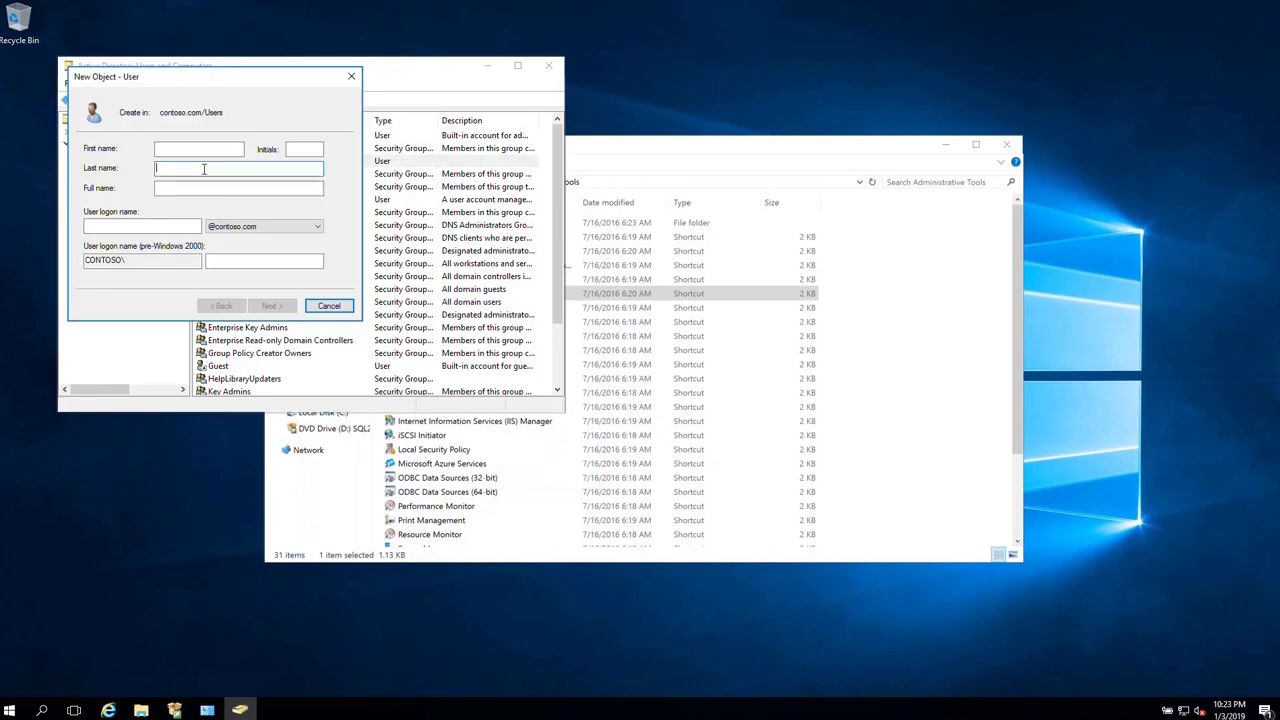
pyautogui.hotkey('ctrl', 'c')
pyautogui.click(142, 227)
pyautogui.hotkey('ctrl', 'v')
pyautogui.click(268, 304)
pyautogui.write('•••••••')
pyautogui.click(182, 192)
pyautogui.click(160, 209)
pyautogui.click(146, 226)
pyautogui.click(272, 306)
pyautogui.click(272, 306)
pyautogui.click(279, 101)
# - Create the SandboxService user with logon name SandboxService and a password
pyautogui.press('Tab')
pyautogui.press('Tab')
pyautogui.write('SandboxService')
pyautogui.hotkey('ctrl', 'a')
pyautogui.hotkey('ctrl', 'c')
pyautogui.click(174, 227)
pyautogui.hotkey('ctrl', 'v')
pyautogui.click(268, 306)
pyautogui.write('••••••••')
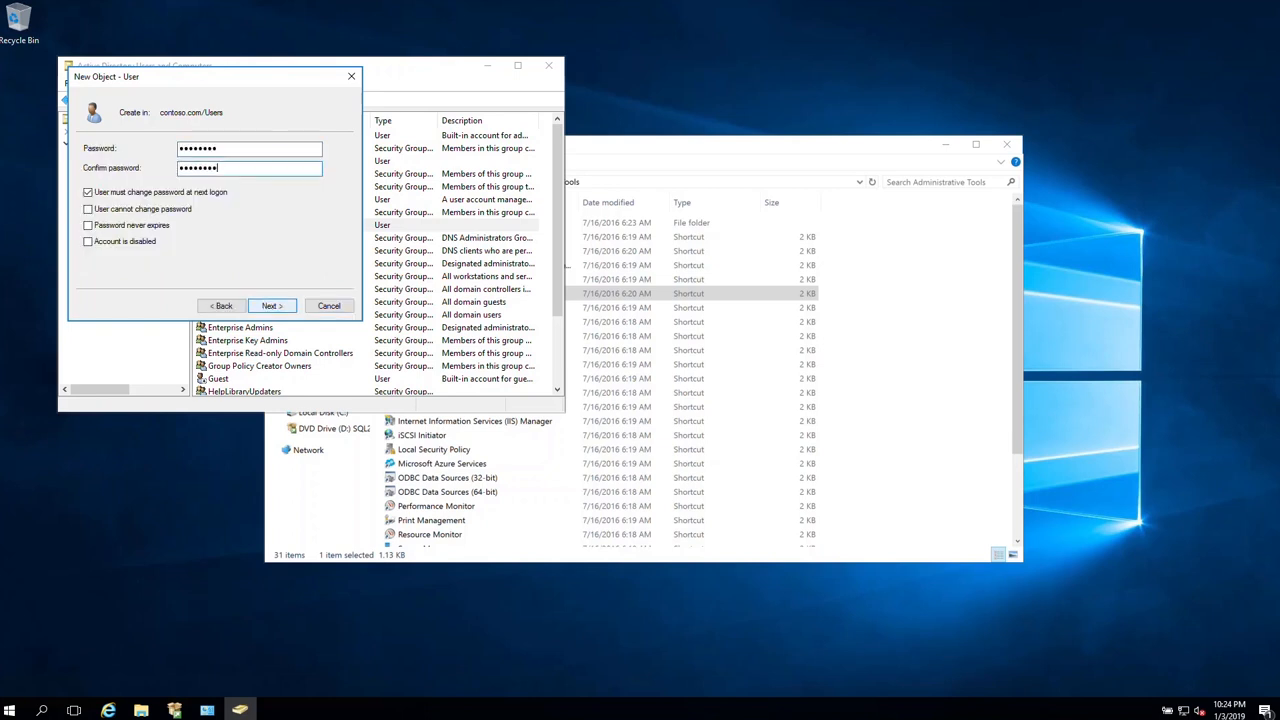
pyautogui.click(272, 306)
# - Create the VSSWriterService user with a password that needs no change and cannot be changed
pyautogui.click(272, 306)
pyautogui.click(279, 101)
pyautogui.click(184, 170)
pyautogui.write('VSS')
pyautogui.click(174, 227)
pyautogui.hotkey('ctrl', 'v')
pyautogui.click(270, 306)
pyautogui.write('••••••••')
pyautogui.press('Tab')
pyautogui.write('••••••••')
pyautogui.click(185, 194)
pyautogui.click(174, 210)
pyautogui.click(272, 306)
pyautogui.click(272, 306)
pyautogui.click(279, 101)
# - Create the AsyncService user with a non-expiring password the user cannot change
pyautogui.click(184, 168)
pyautogui.write('AsyncService')
pyautogui.press('Tab')
pyautogui.press('Tab')
pyautogui.write('AsyncService')
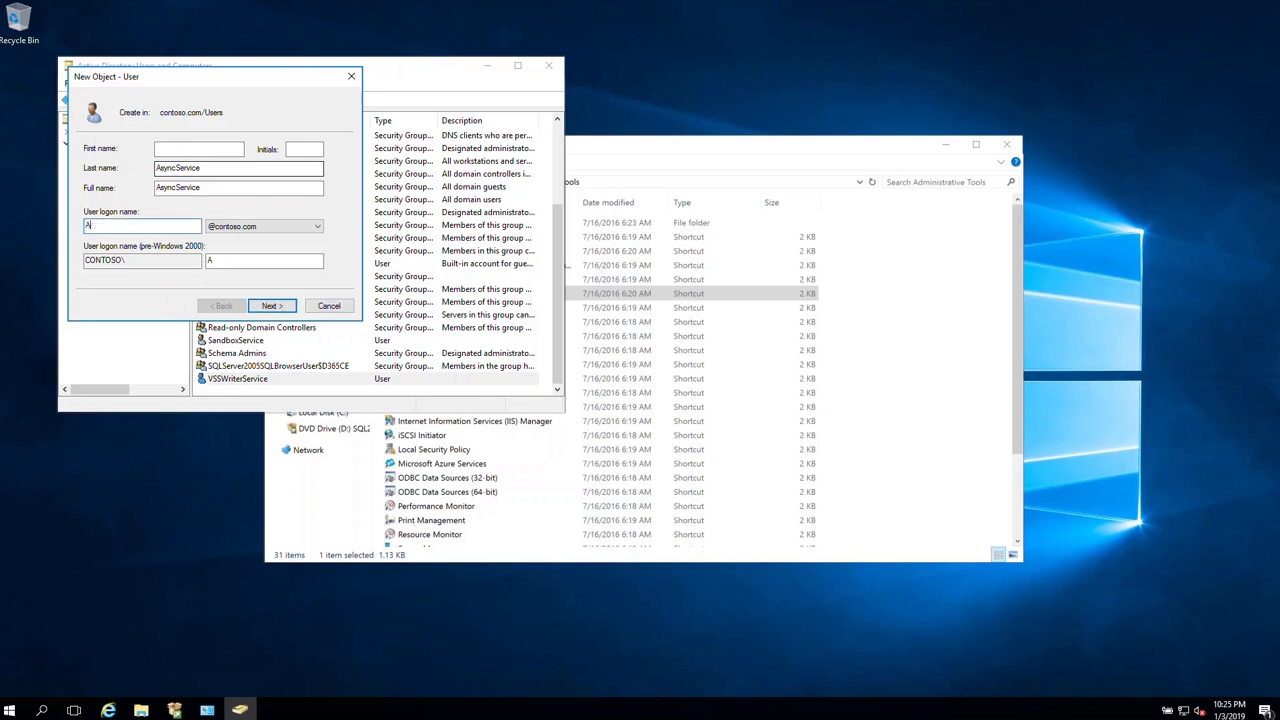
pyautogui.press('Return')
pyautogui.write('••••••••')
pyautogui.press('Tab')
pyautogui.write('••••••••')
pyautogui.click(184, 193)
pyautogui.click(174, 210)
pyautogui.click(164, 226)
pyautogui.click(270, 306)
pyautogui.click(272, 306)
# - Create the MonitoringService user with a non-expiring password the user cannot change
pyautogui.click(281, 101)
pyautogui.click(184, 168)
pyautogui.write('Monitoring')
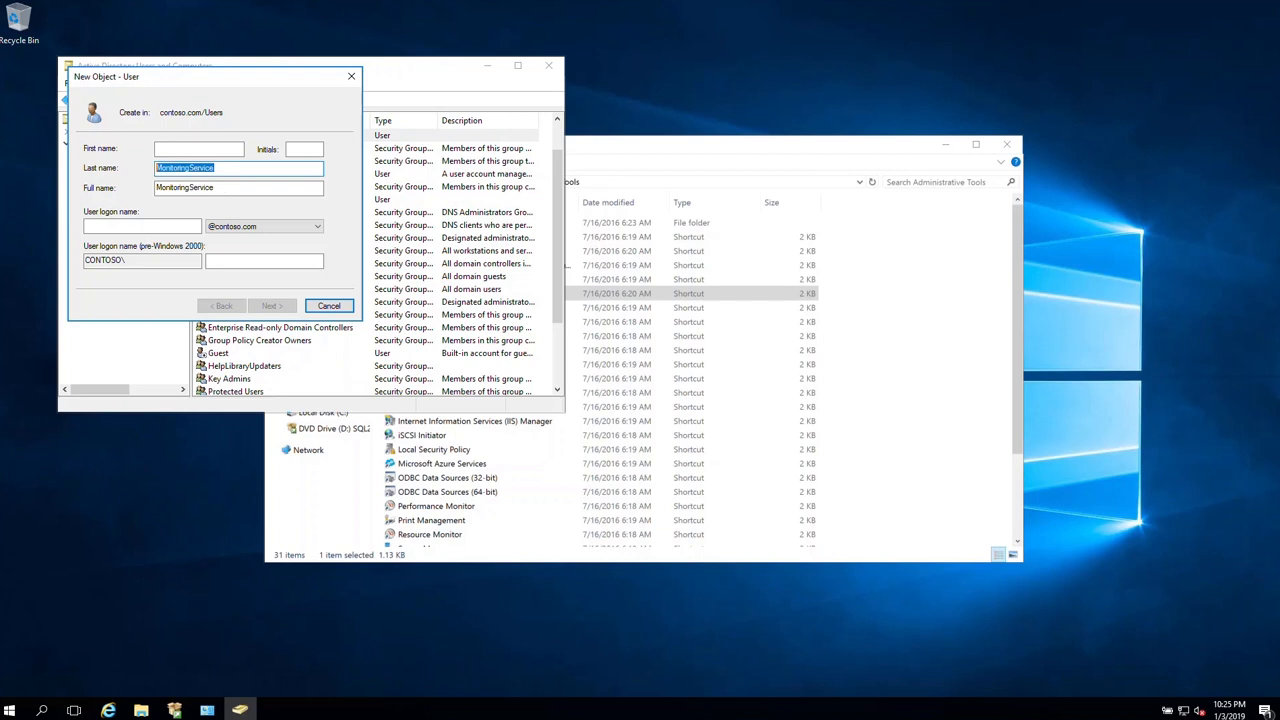
pyautogui.press('Tab')
pyautogui.press('Tab')
pyautogui.write('MonitoringService')
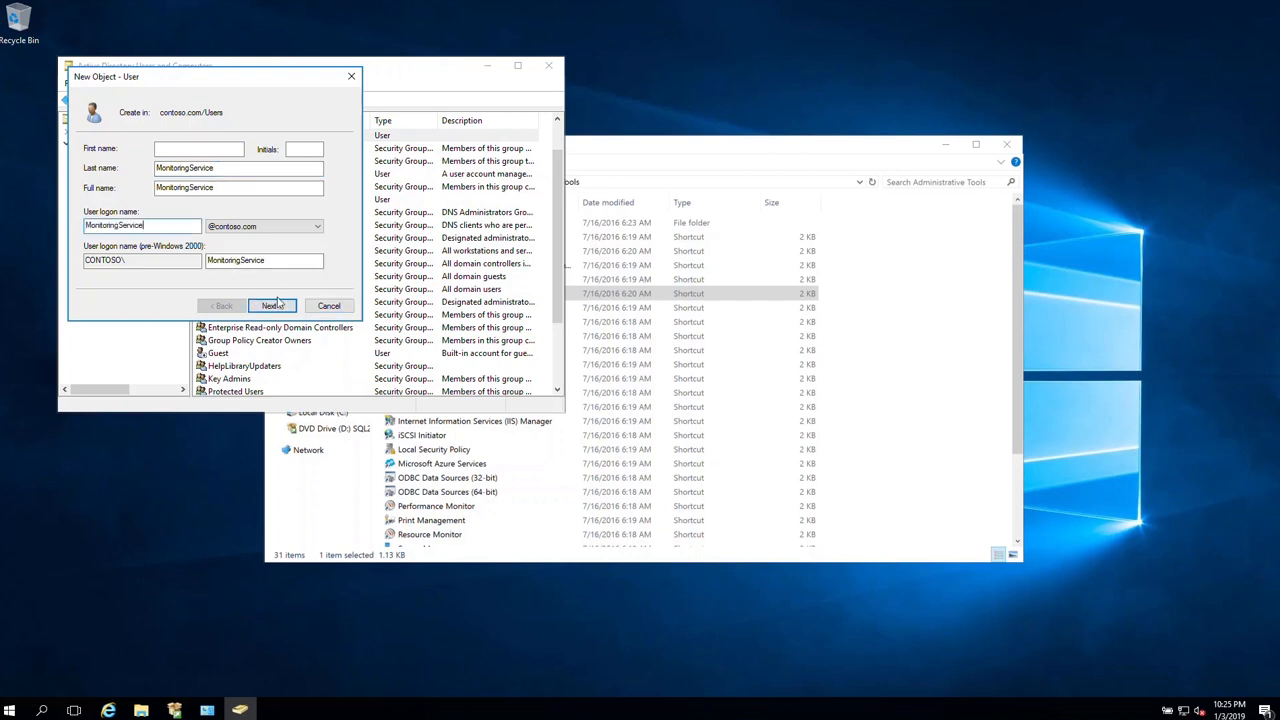
pyautogui.press('Return')
pyautogui.write('•••••••••')
pyautogui.click(168, 193)
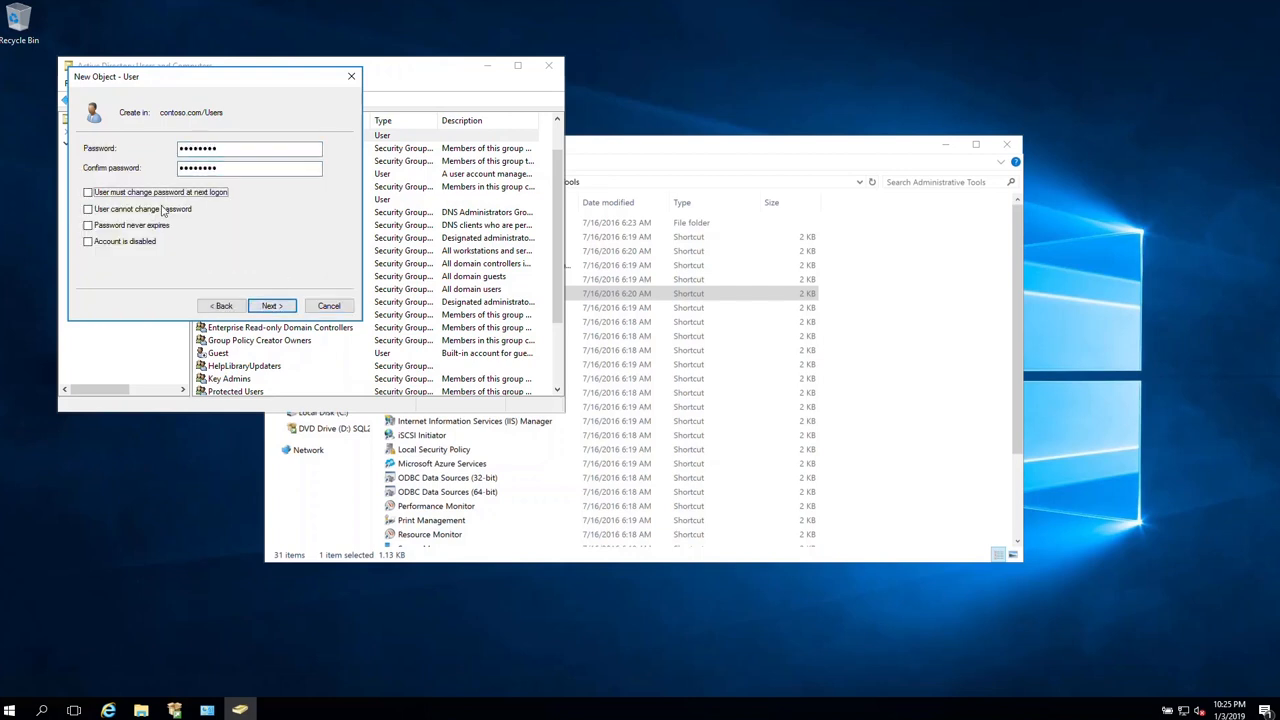
pyautogui.click(163, 210)
pyautogui.click(160, 226)
pyautogui.click(256, 306)
pyautogui.click(256, 306)
pyautogui.click(281, 101)
# - Create the RSService user with a non-expiring password the user cannot change
pyautogui.click(240, 169)
pyautogui.press('Tab')
pyautogui.press('Tab')
pyautogui.write('RSService')
pyautogui.press('Return')
pyautogui.write('•••••••••')
pyautogui.press('Tab')
pyautogui.write('•••••••••')
pyautogui.click(168, 193)
pyautogui.click(163, 210)
pyautogui.click(160, 226)
pyautogui.click(272, 306)
pyautogui.click(272, 306)
# - Add AppService to the Performance Log Users group
pyautogui.scroll(3, 283, 316)
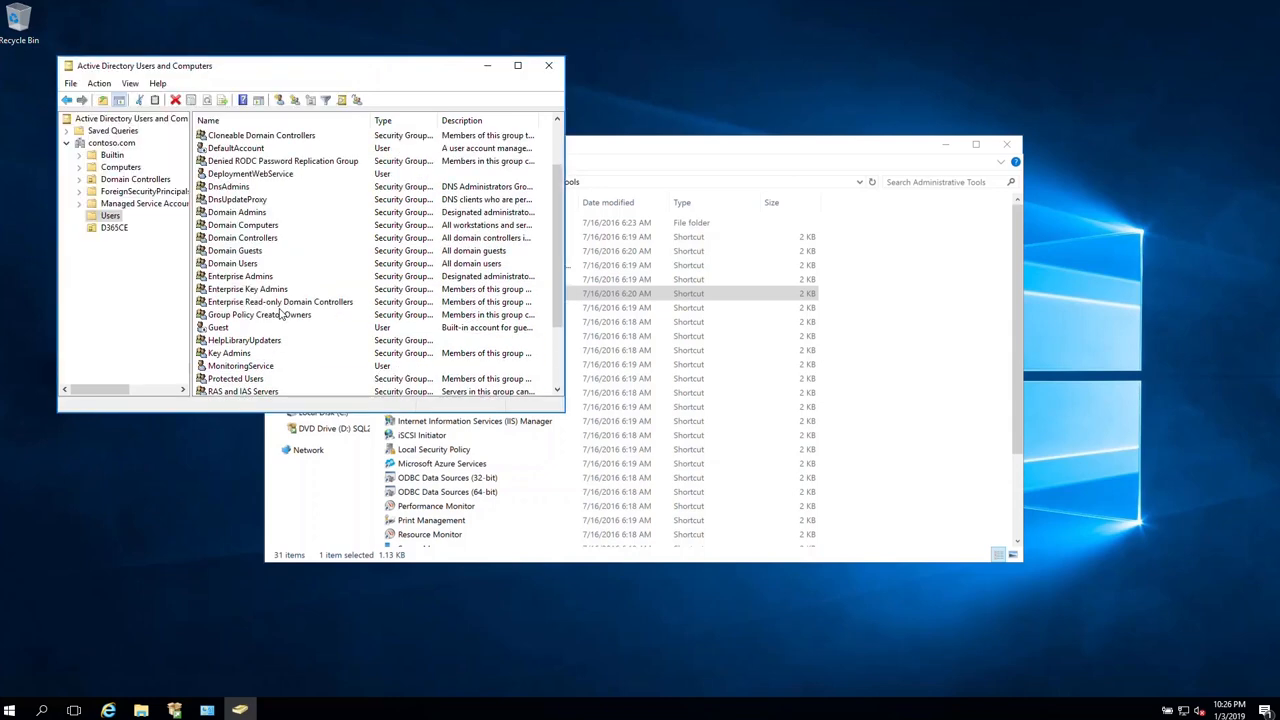
pyautogui.doubleClick(229, 161)
pyautogui.click(228, 99)
pyautogui.click(219, 274)
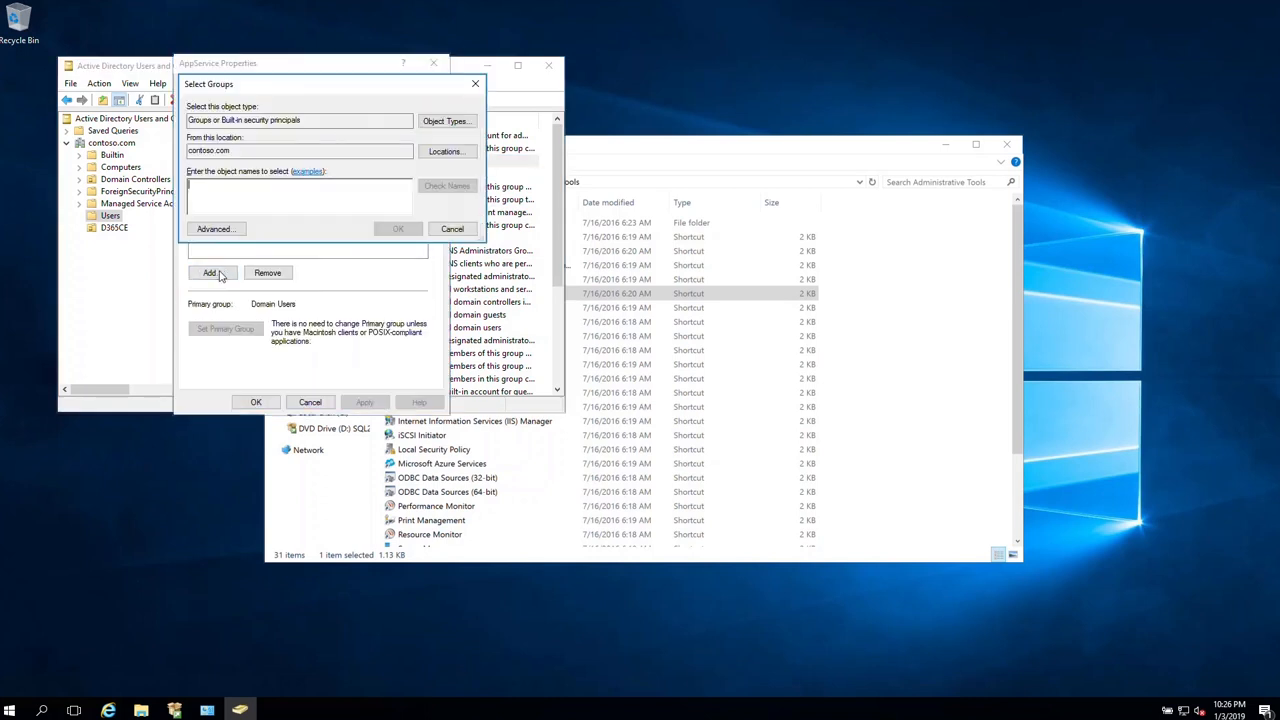
pyautogui.write('perform')
pyautogui.press('Return')
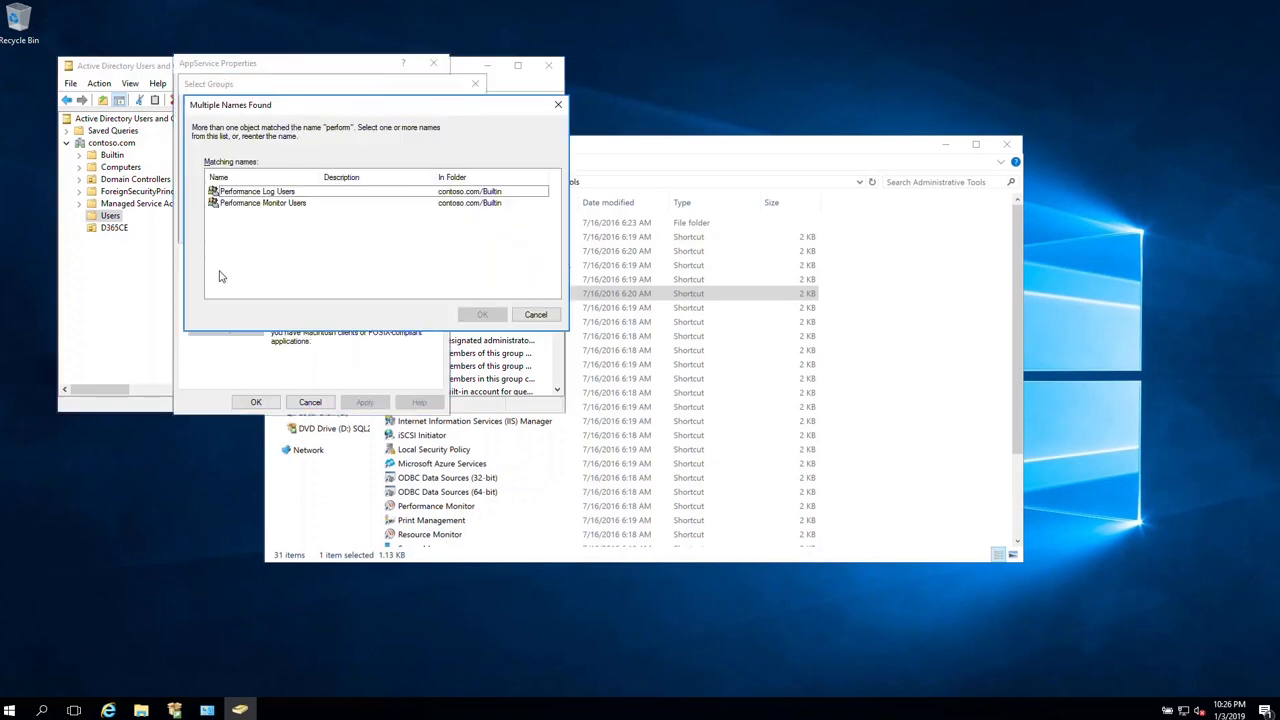
pyautogui.press('Return')
pyautogui.press('Return')
pyautogui.click(364, 402)
pyautogui.click(256, 402)
# - Add AsyncService to Performance Log Users, then close the console and Administrative Tools window
pyautogui.doubleClick(243, 179)
pyautogui.click(234, 88)
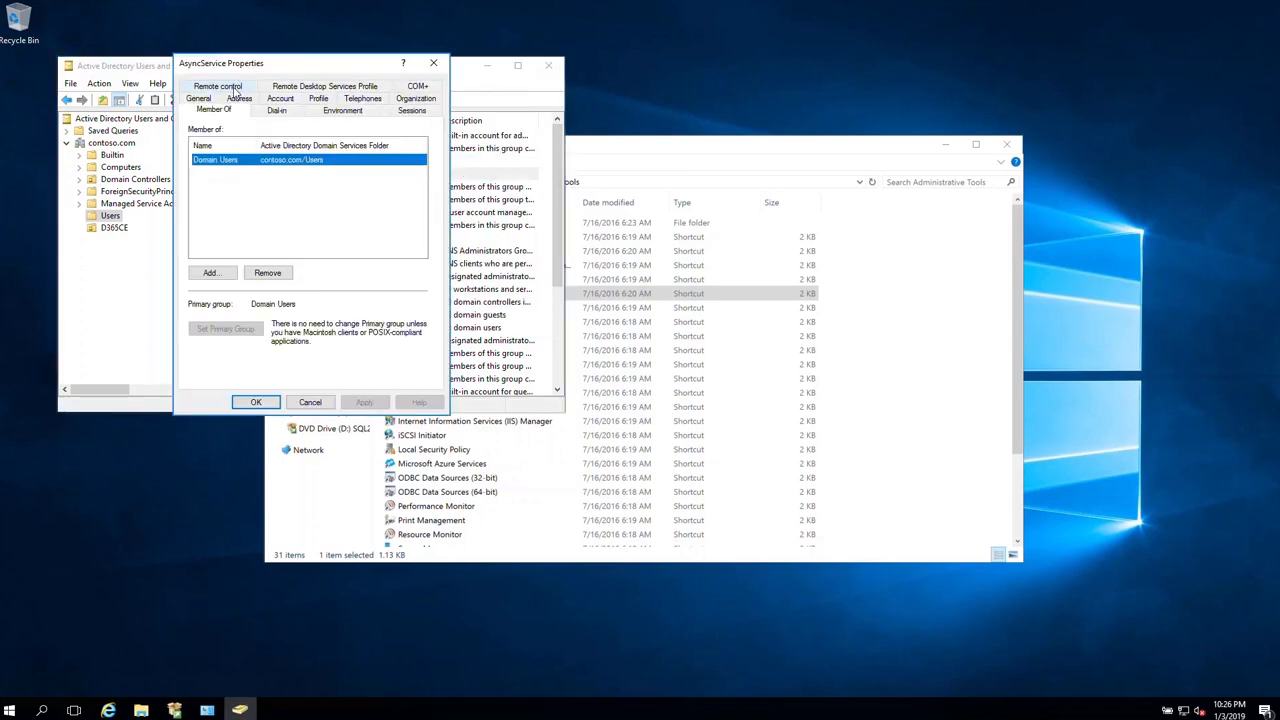
pyautogui.click(208, 276)
pyautogui.write('per')
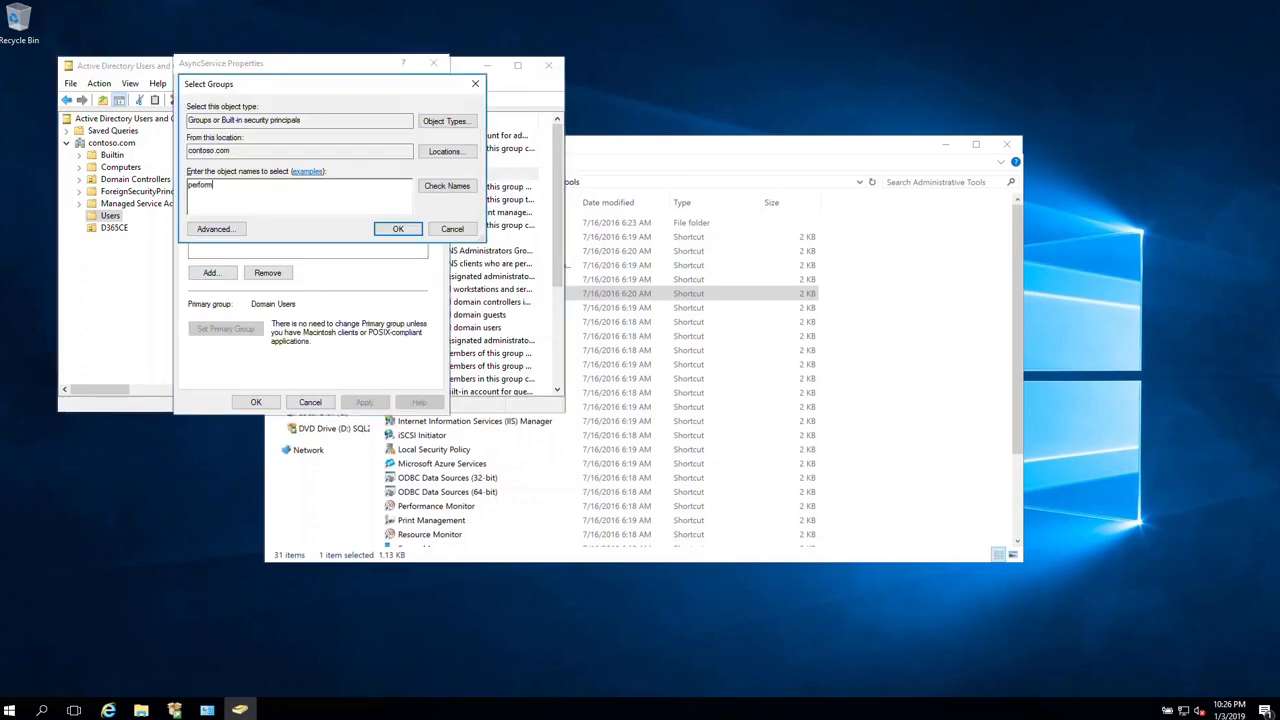
pyautogui.write('form')
pyautogui.press('Return')
pyautogui.click(292, 194)
pyautogui.press('Return')
pyautogui.press('Return')
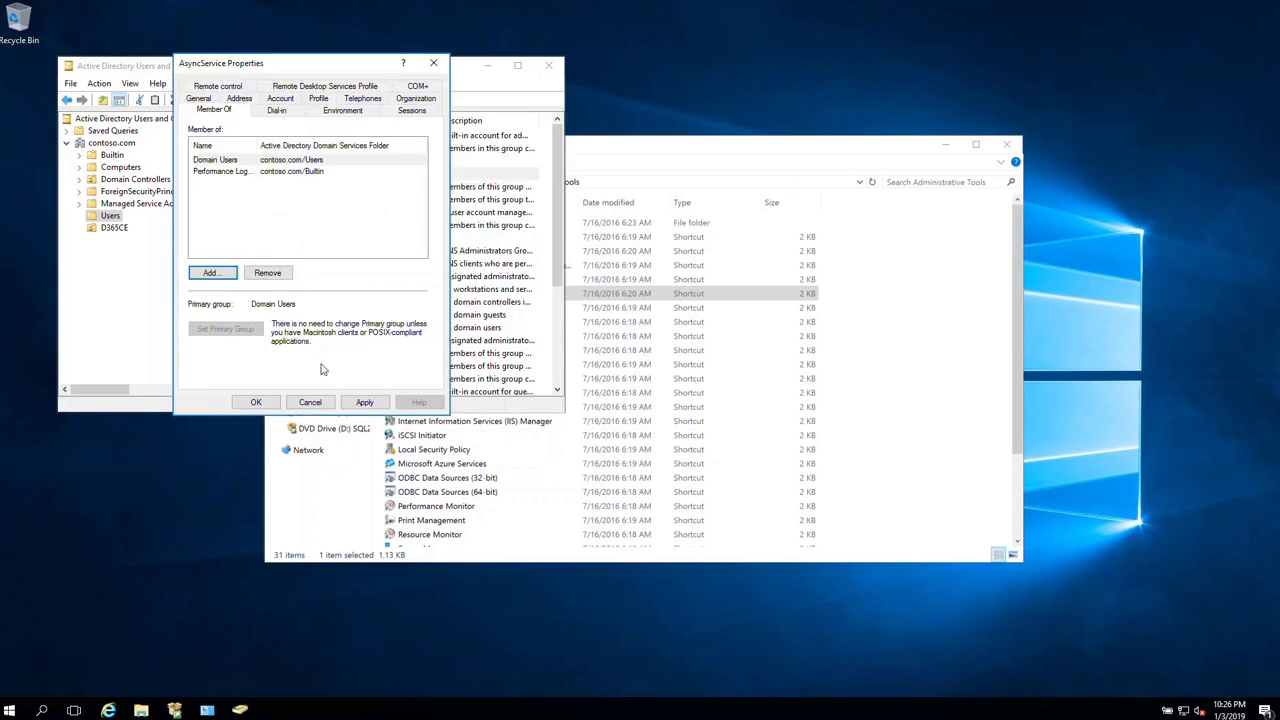
pyautogui.click(364, 402)
pyautogui.click(257, 402)
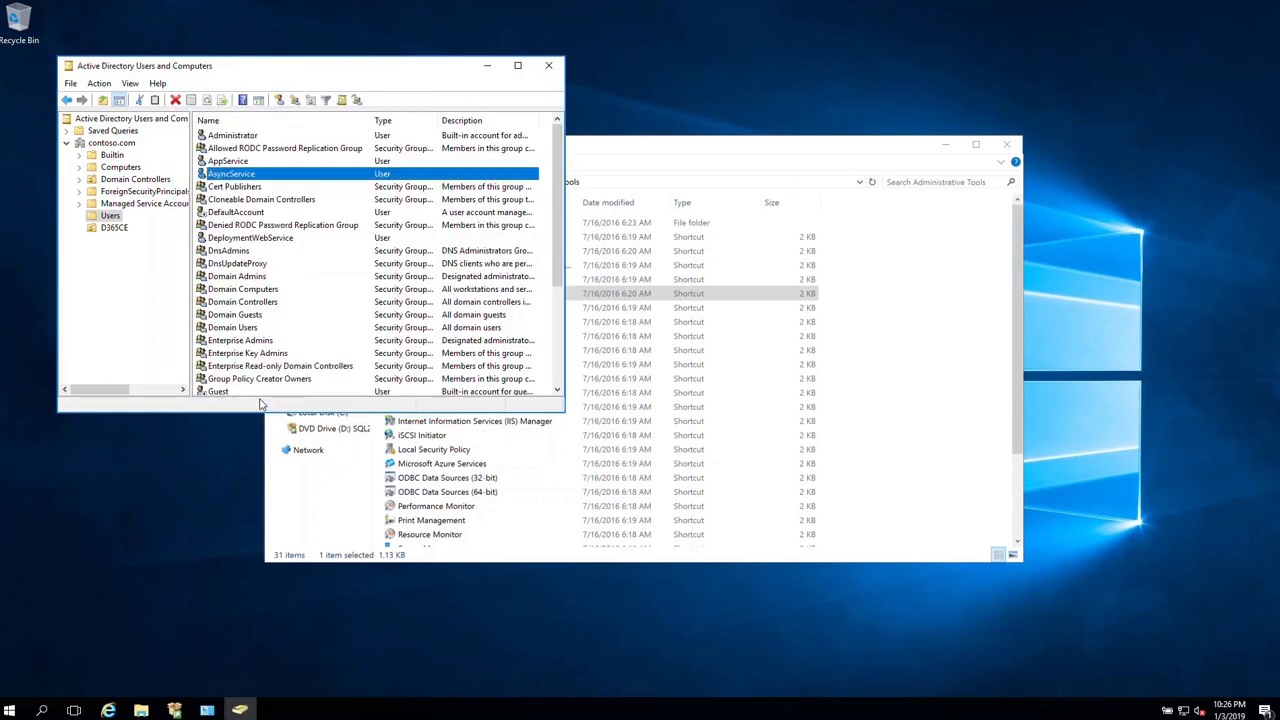
pyautogui.click(548, 66)
pyautogui.click(1007, 144)
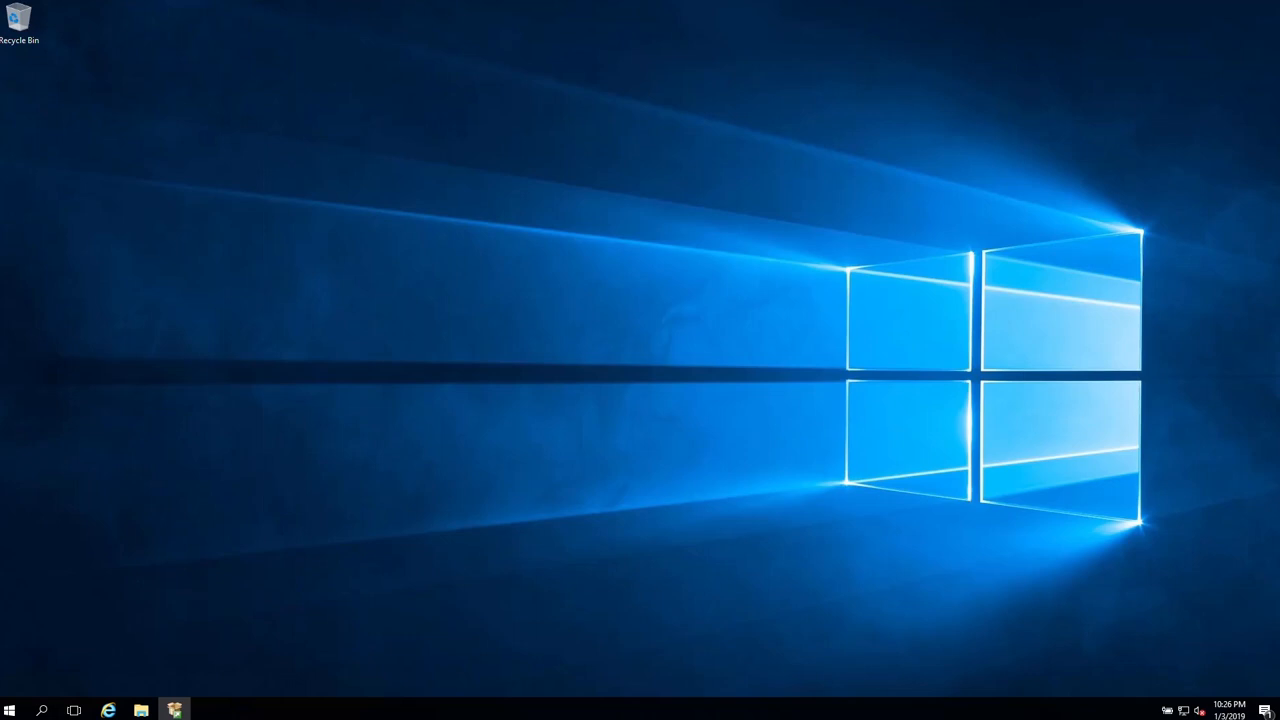
# - Launch Reporting Services Configuration Manager from SQL Server 2016 and connect to the report server
pyautogui.click(10, 709)
pyautogui.click(110, 527)
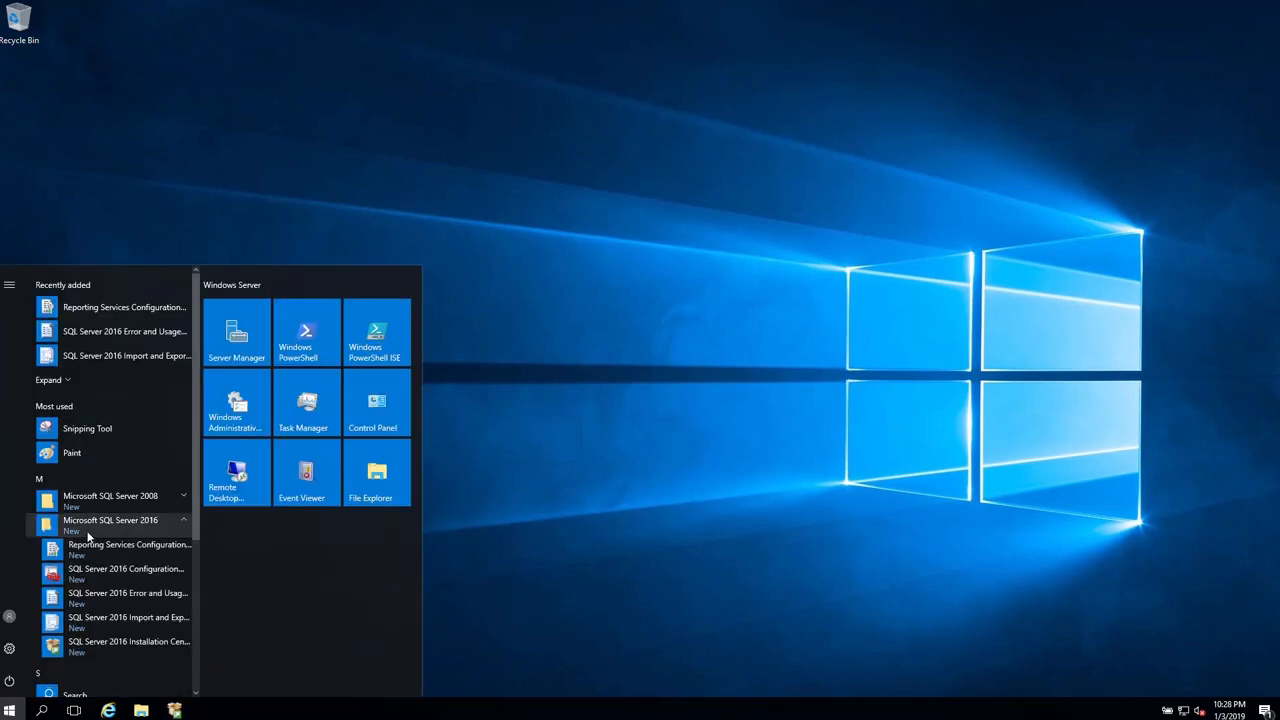
pyautogui.click(89, 552)
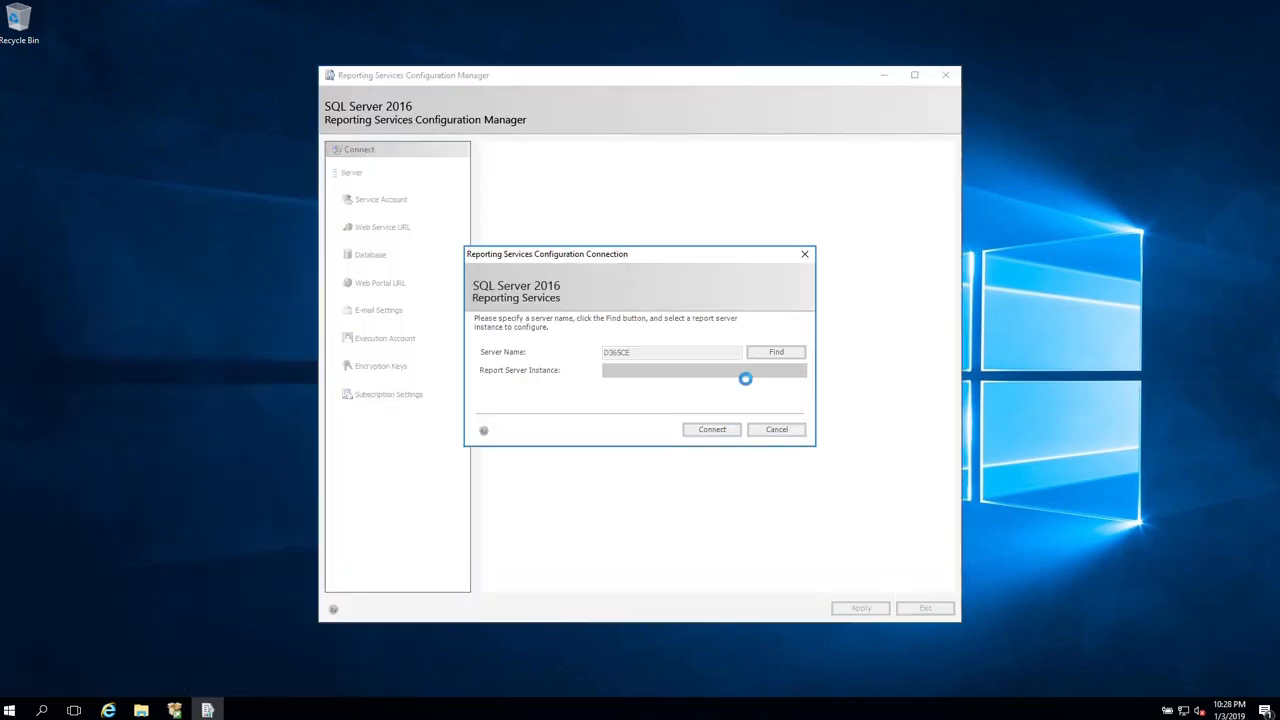
pyautogui.click(712, 429)
# - Set the report server service account to contoso\rsservice with its password and apply
pyautogui.click(405, 203)
pyautogui.click(498, 272)
pyautogui.click(648, 289)
pyautogui.write('ontoso')
pyautogui.hotkey('ctrl', 'a')
pyautogui.write('co')
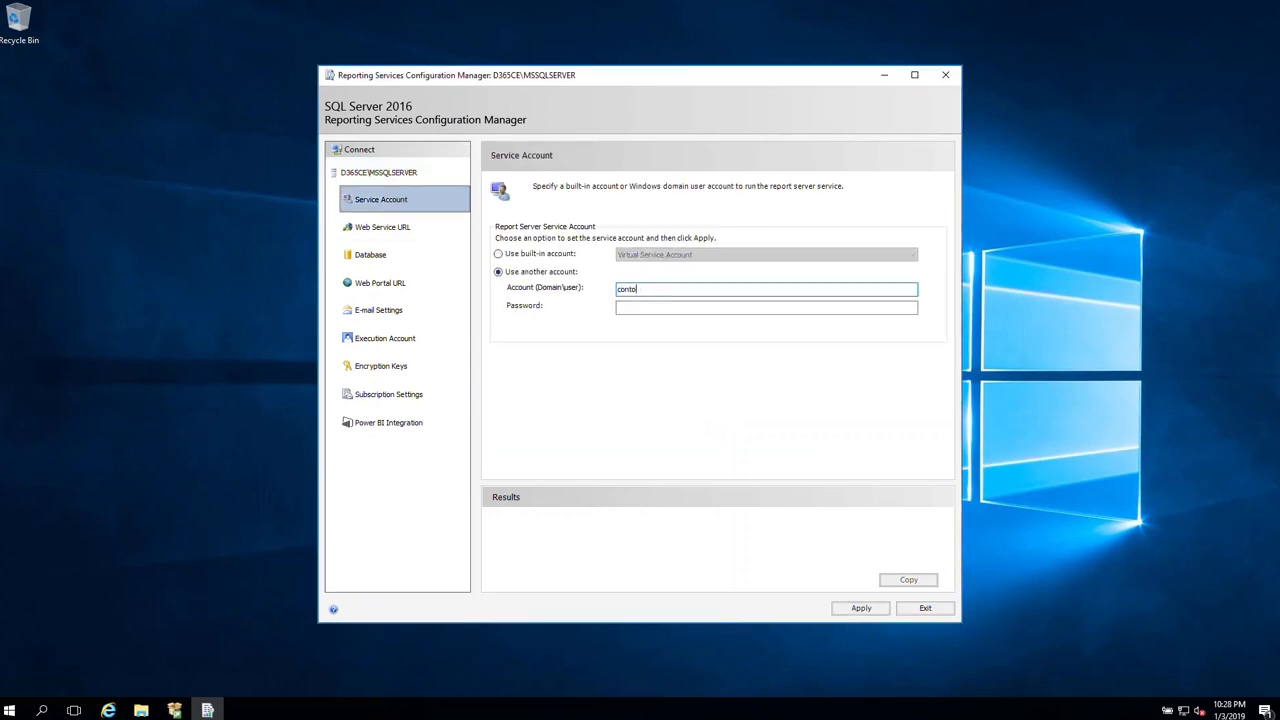
pyautogui.write('ntoso\\rsservice')
pyautogui.press('Tab')
pyautogui.write('**')
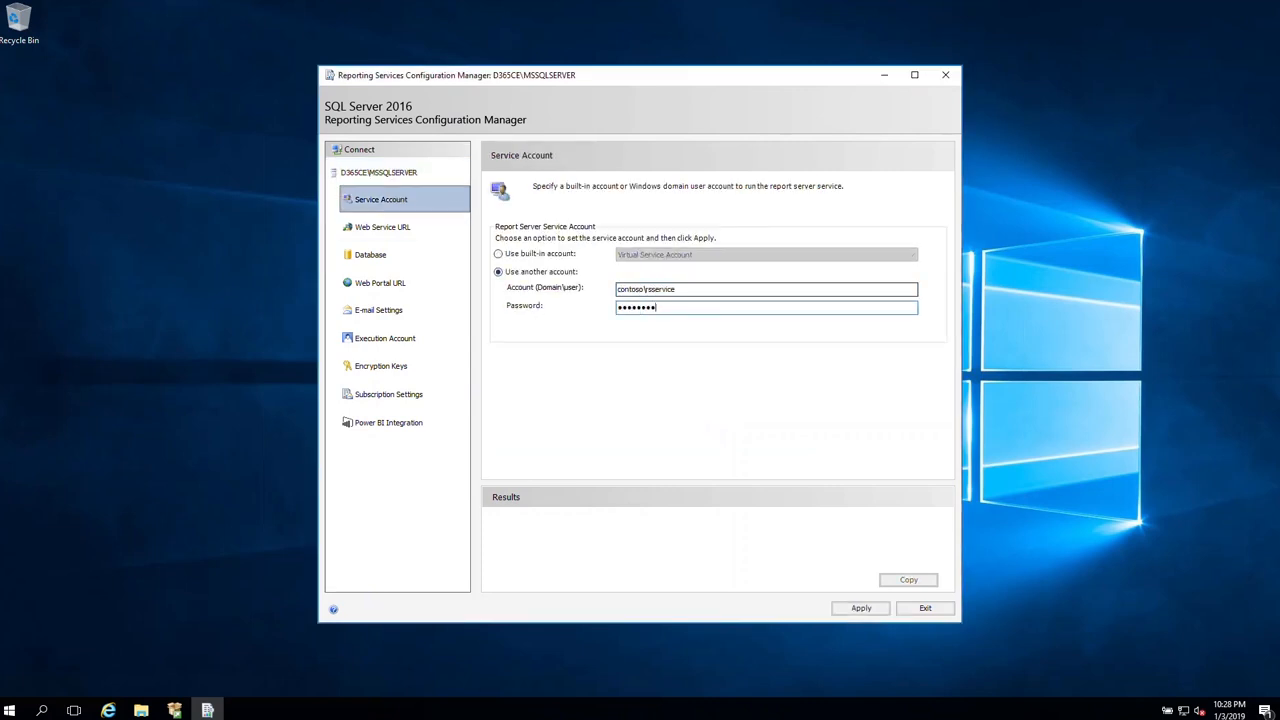
pyautogui.click(860, 609)
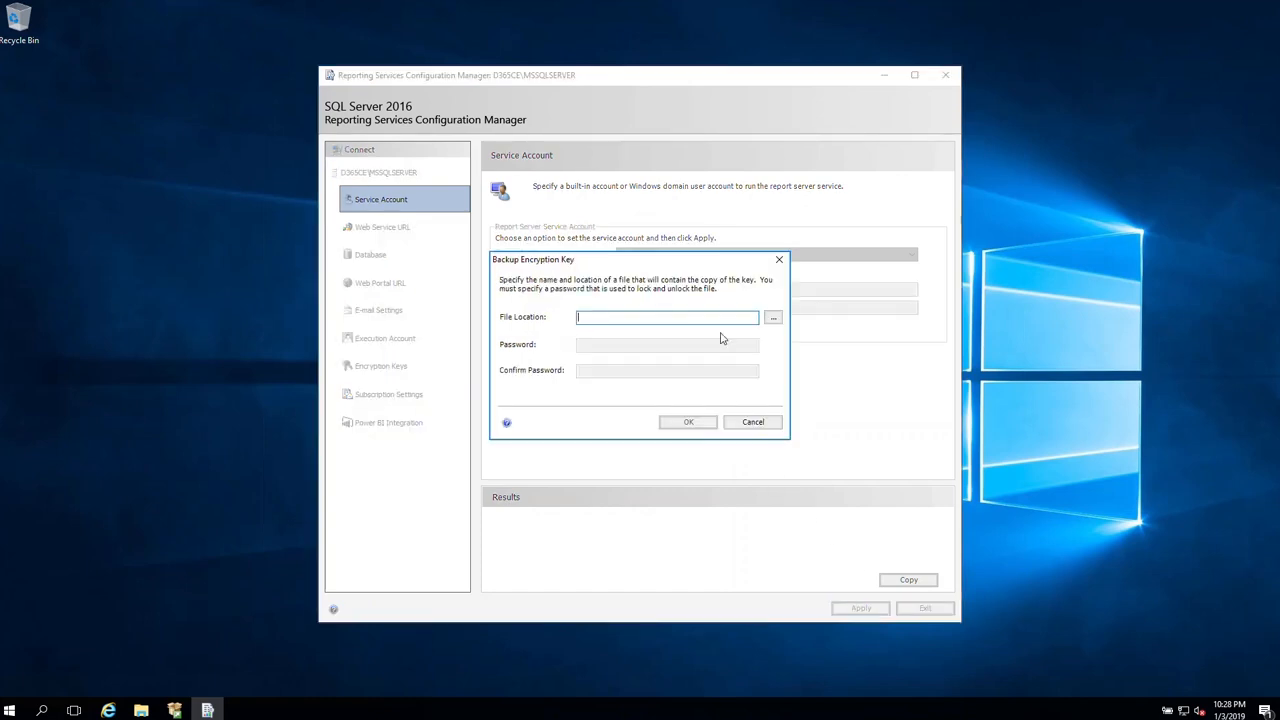
# - Back up the encryption key as Key.snk in Downloads with a password, granting rights via current credentials
pyautogui.click(774, 316)
pyautogui.click(551, 386)
pyautogui.click(632, 564)
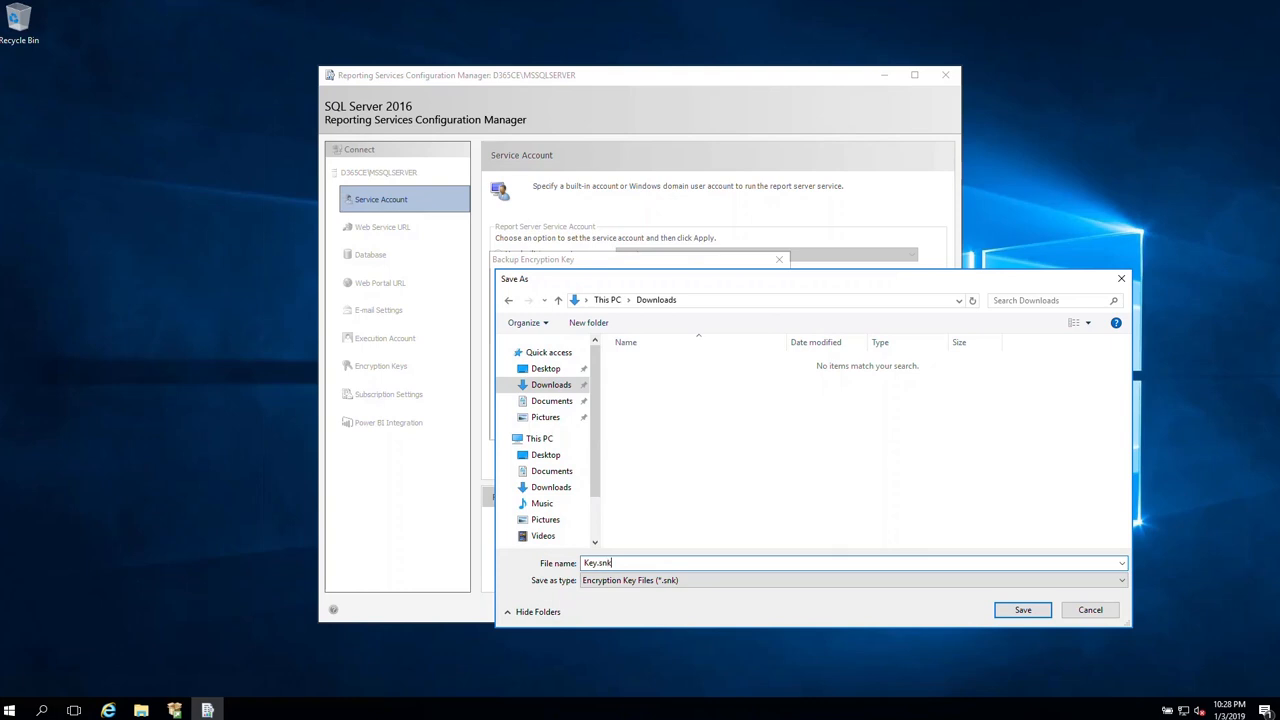
pyautogui.click(1015, 605)
pyautogui.write('••••••••')
pyautogui.press('Tab')
pyautogui.write('•••••')
pyautogui.click(688, 422)
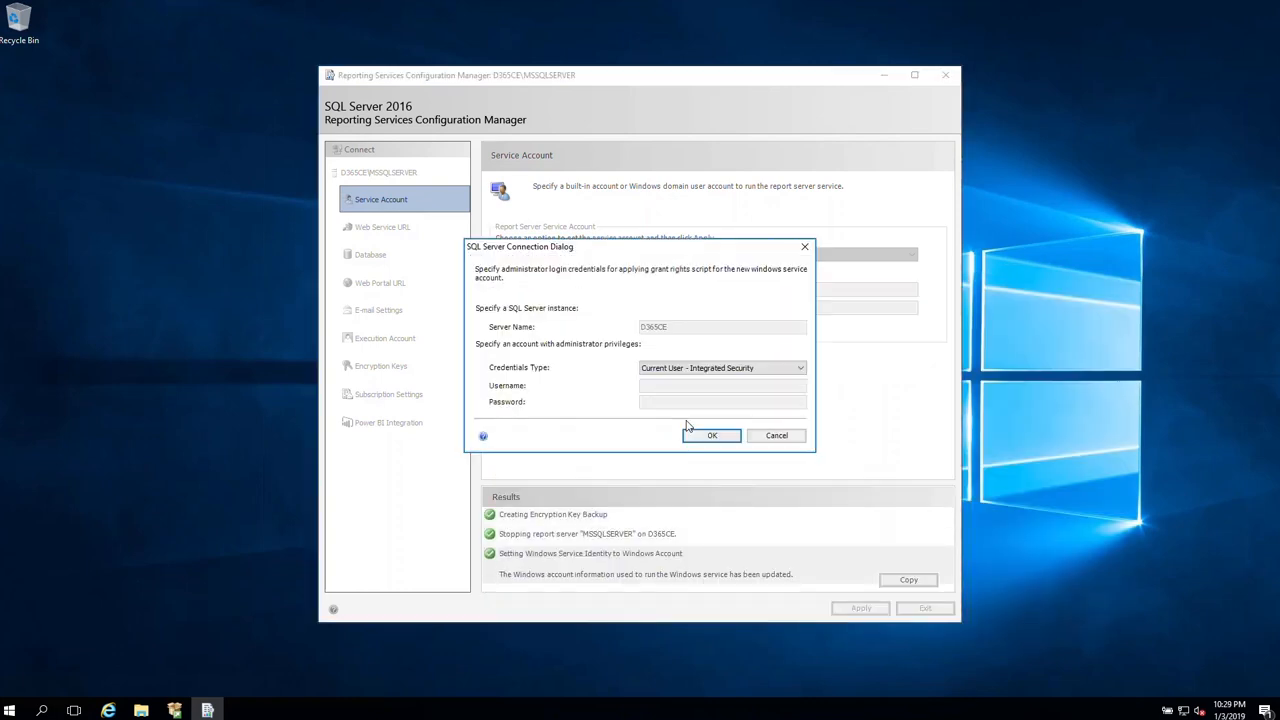
pyautogui.click(708, 434)
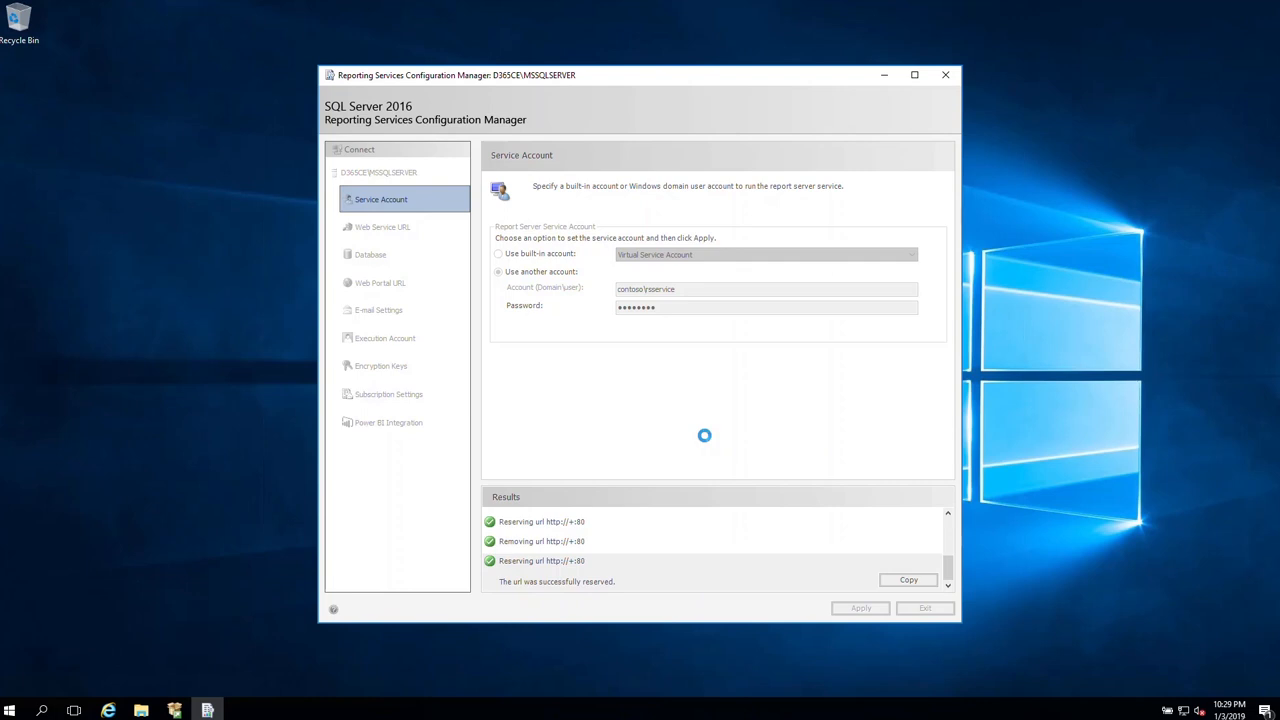
# - Close Configuration Manager and launch the CRM9.0-Server-ENU-amd64 package from the Downloads folder
pyautogui.click(925, 608)
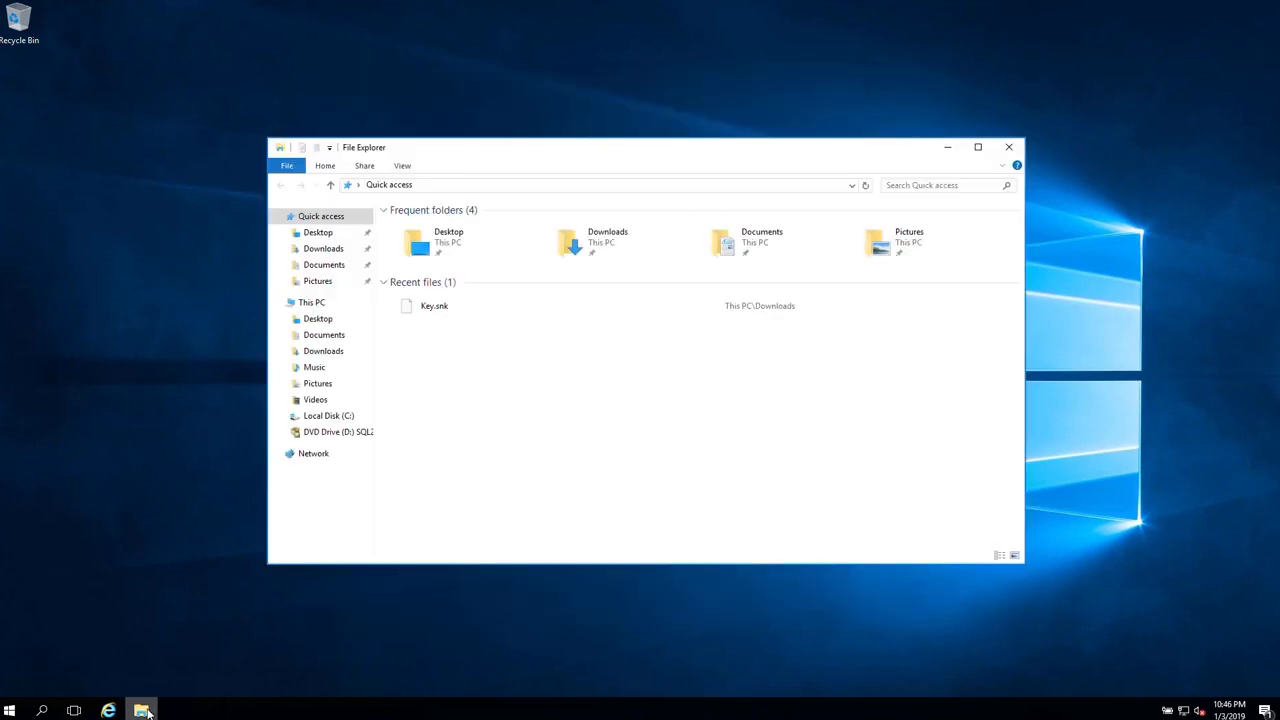
pyautogui.click(141, 710)
pyautogui.click(329, 251)
pyautogui.click(419, 228)
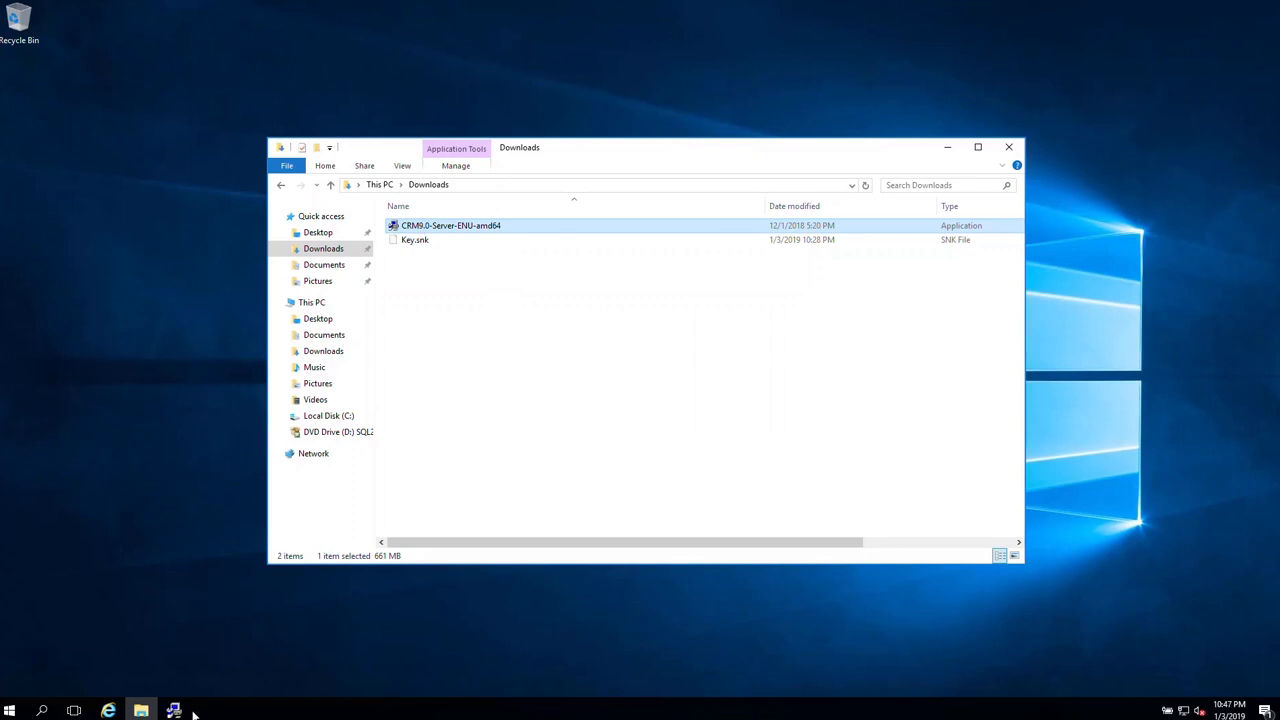
# - Extract the server package into a new C:\Installation folder, then minimize the setup wizard
pyautogui.click(548, 329)
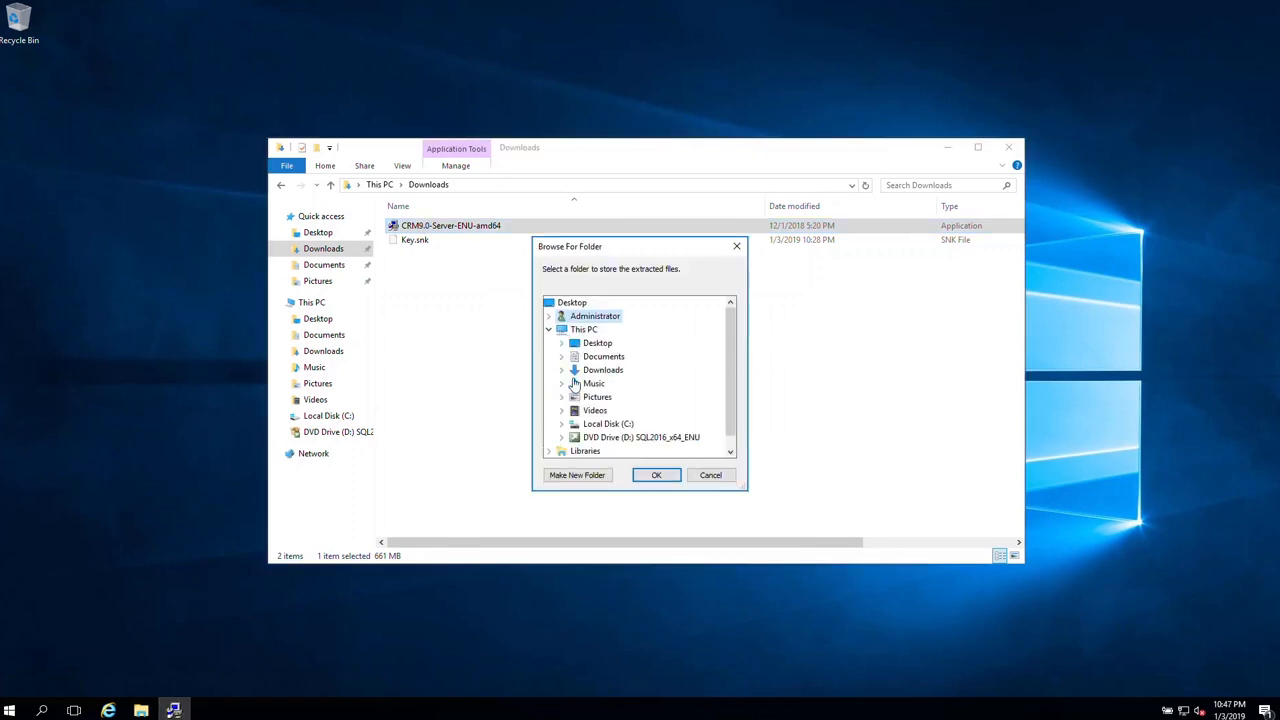
pyautogui.click(561, 424)
pyautogui.click(577, 475)
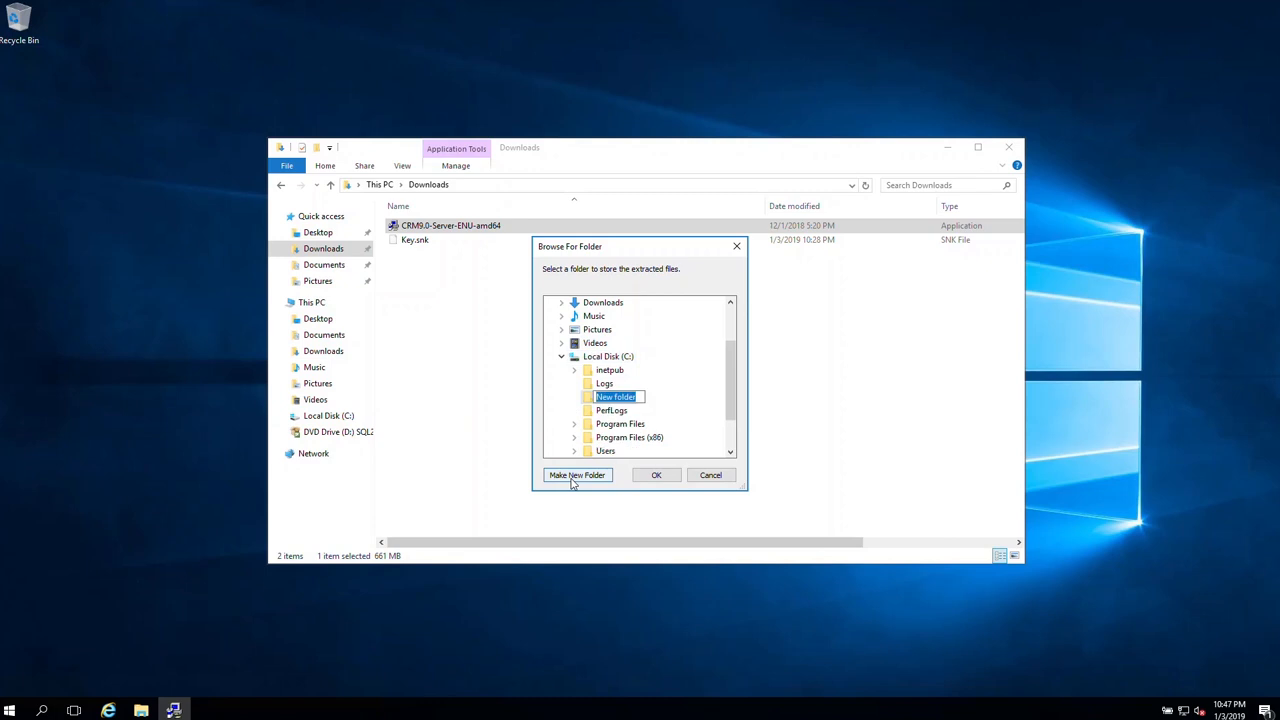
pyautogui.write('Installation')
pyautogui.press('Return')
pyautogui.click(656, 475)
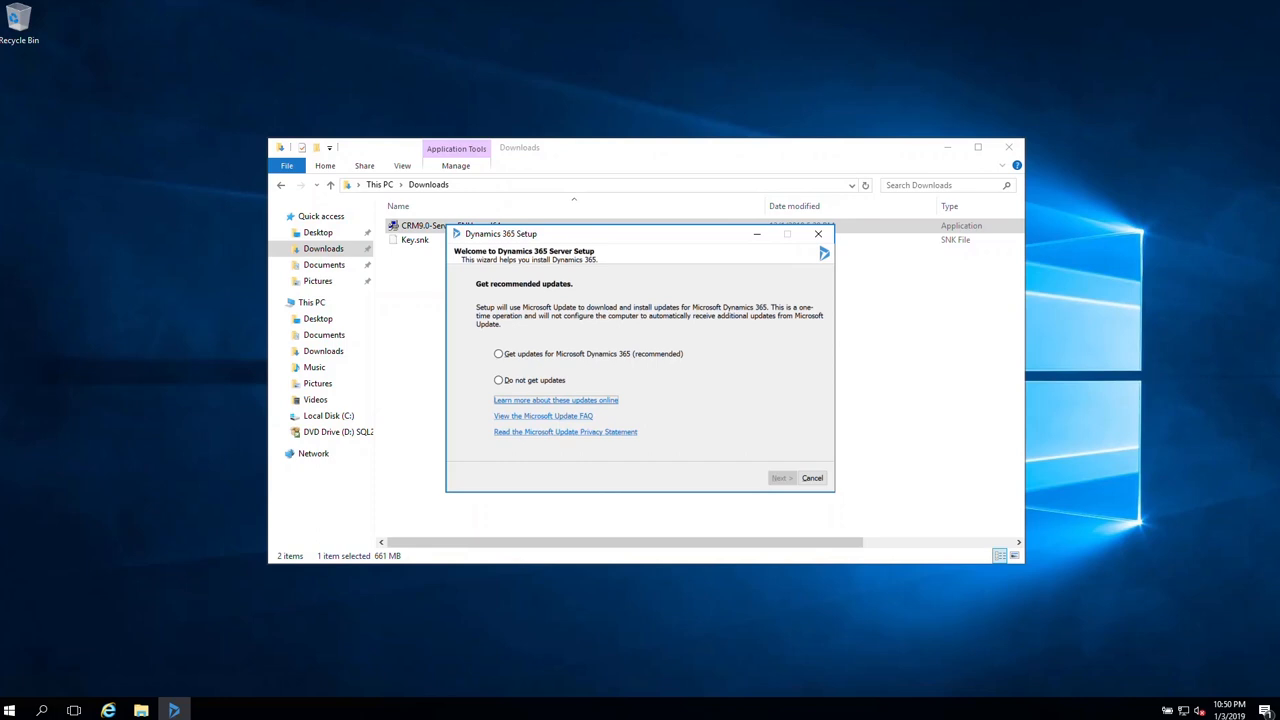
pyautogui.click(757, 234)
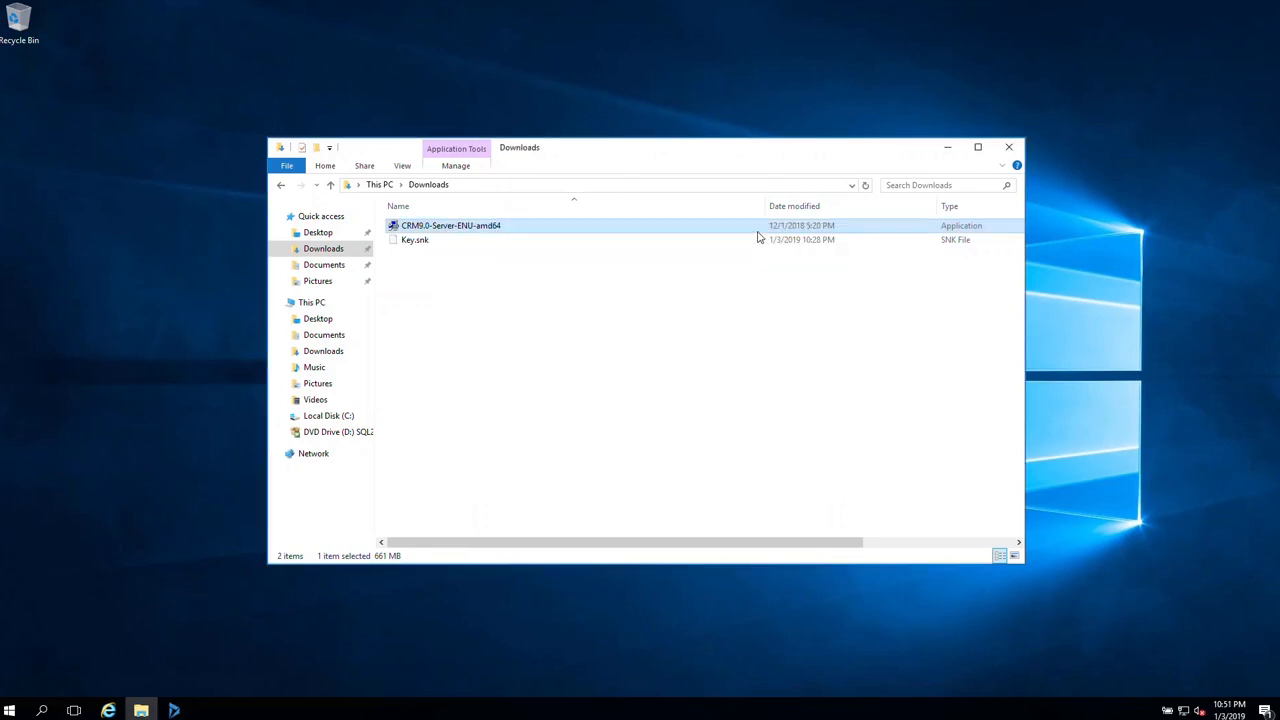
# - Open the C:\Installation folder in a maximized File Explorer window
pyautogui.click(333, 418)
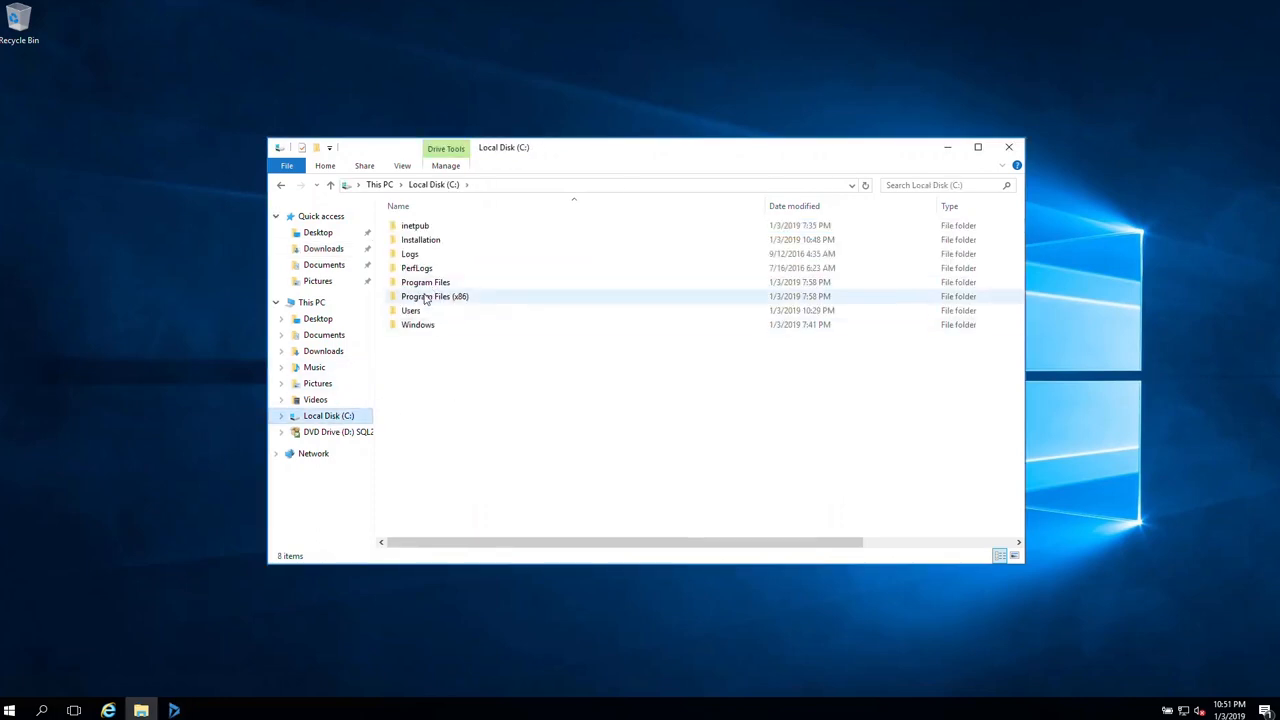
pyautogui.click(421, 241)
pyautogui.doubleClick(421, 241)
pyautogui.click(977, 147)
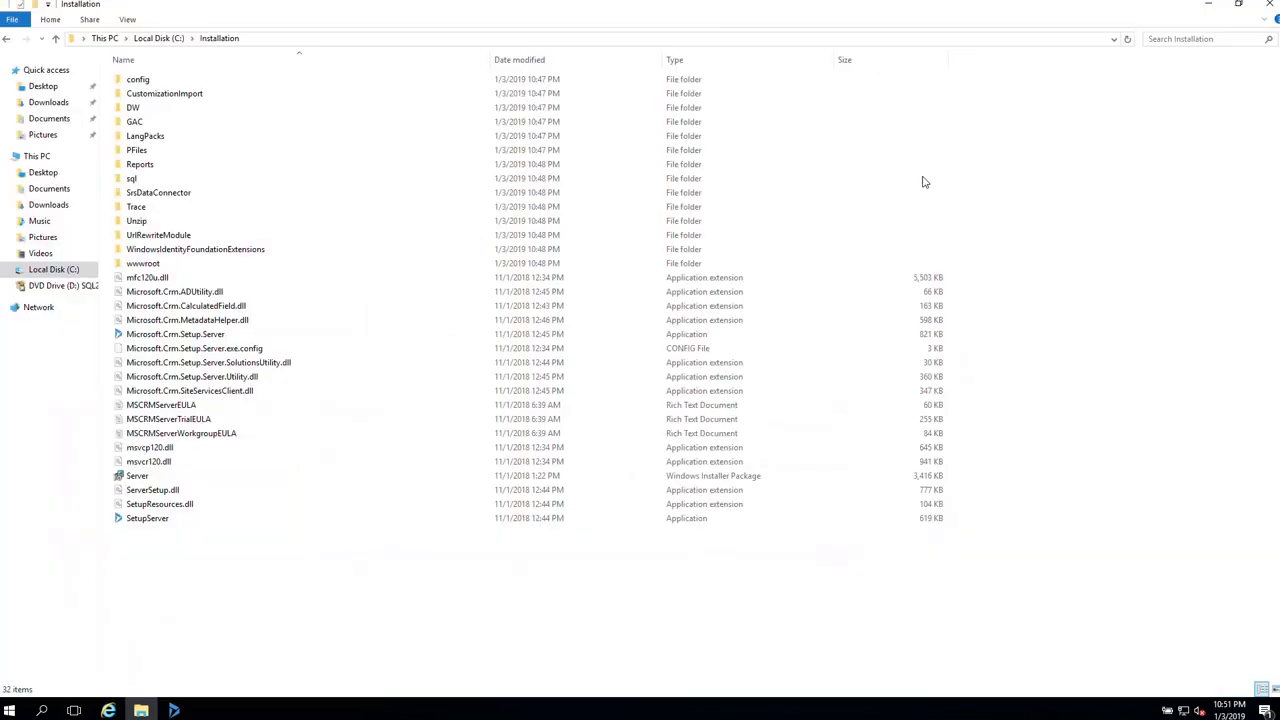
# - Create a SQLNativeClient folder inside C:\Installation and start Internet Explorer
pyautogui.rightClick(222, 594)
pyautogui.moveTo(284, 553)
pyautogui.click(437, 556)
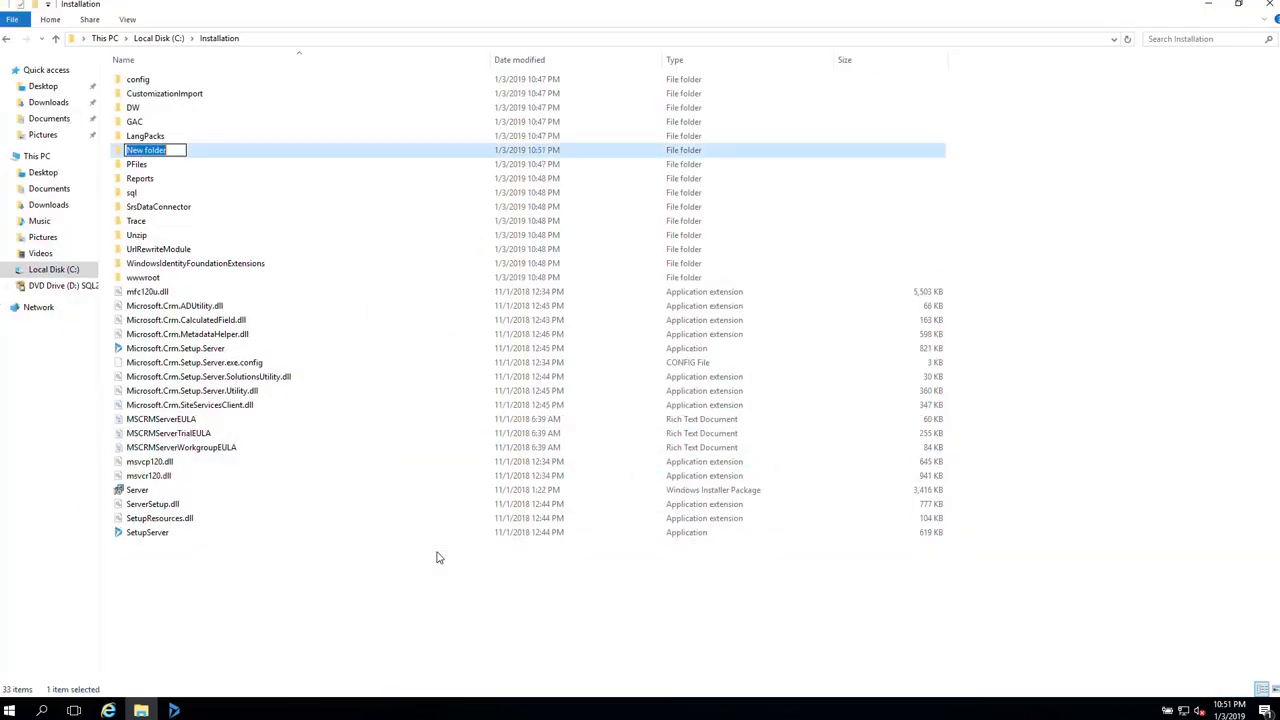
pyautogui.write('SQLNativeClient')
pyautogui.press('Return')
pyautogui.click(108, 710)
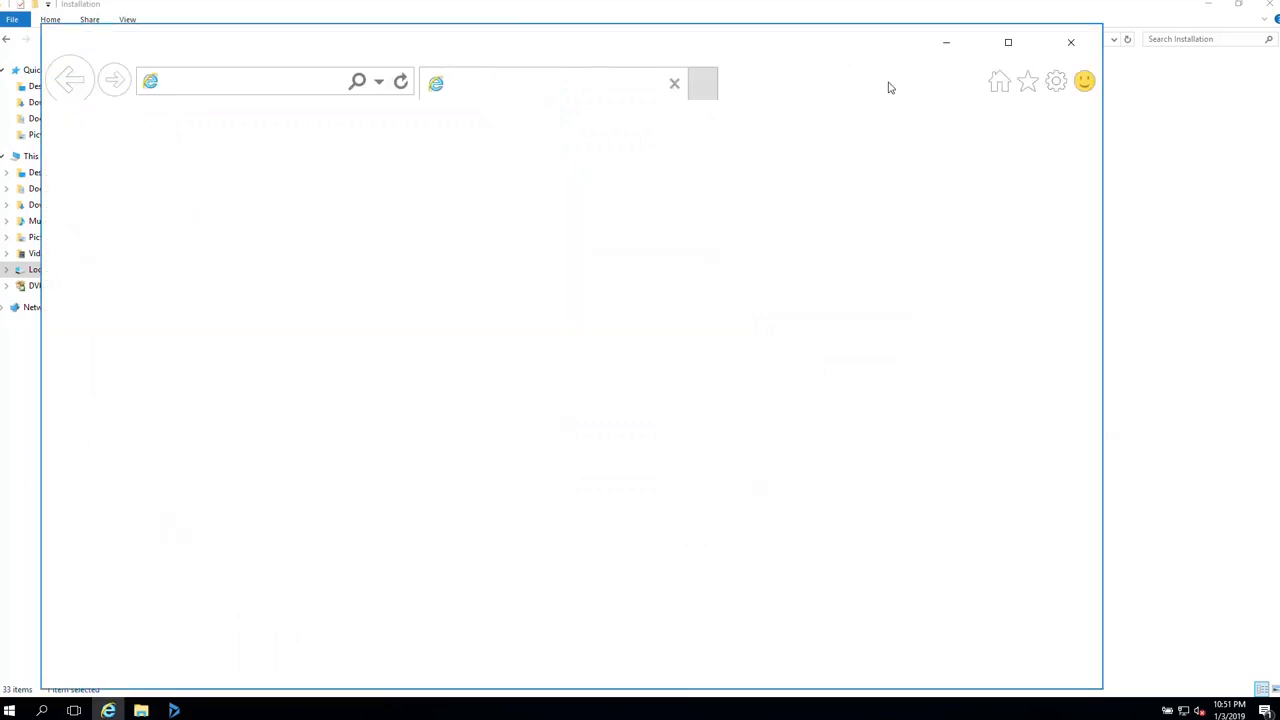
# - Download sqlncli.msi from the pasted SQL Native Client link, dismissing the security alert
pyautogui.click(1008, 44)
pyautogui.click(222, 58)
pyautogui.hotkey('ctrl', 'v')
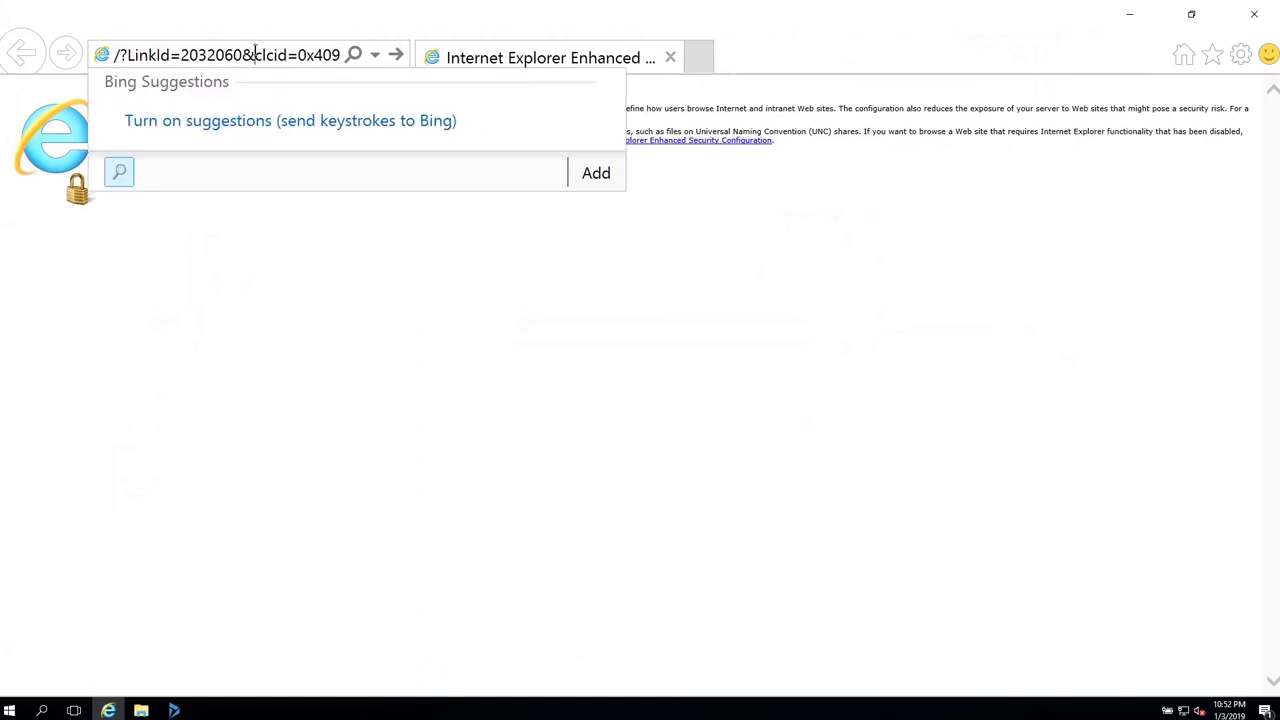
pyautogui.press('Return')
pyautogui.click(502, 387)
pyautogui.click(649, 428)
pyautogui.click(1006, 667)
pyautogui.click(1199, 668)
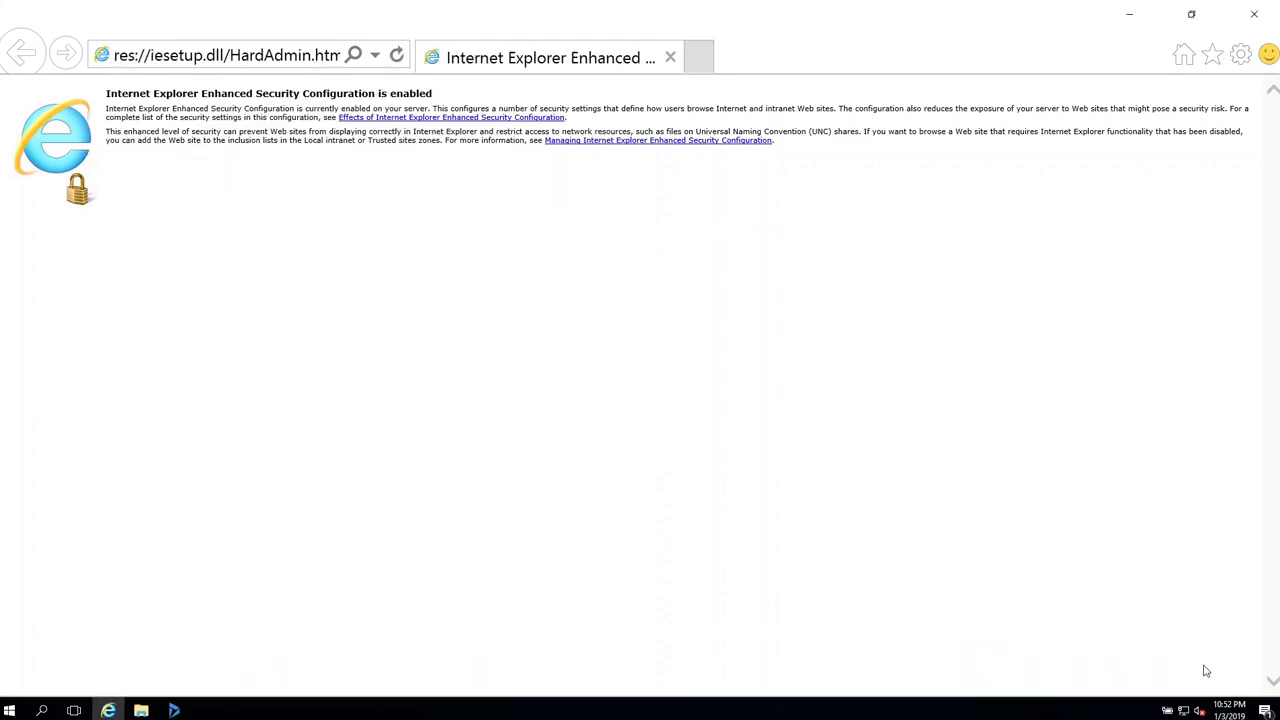
# - Copy the installer into C:\Installation\SQLNativeClient and rename it sqlncli_x64
pyautogui.rightClick(141, 710)
pyautogui.click(932, 668)
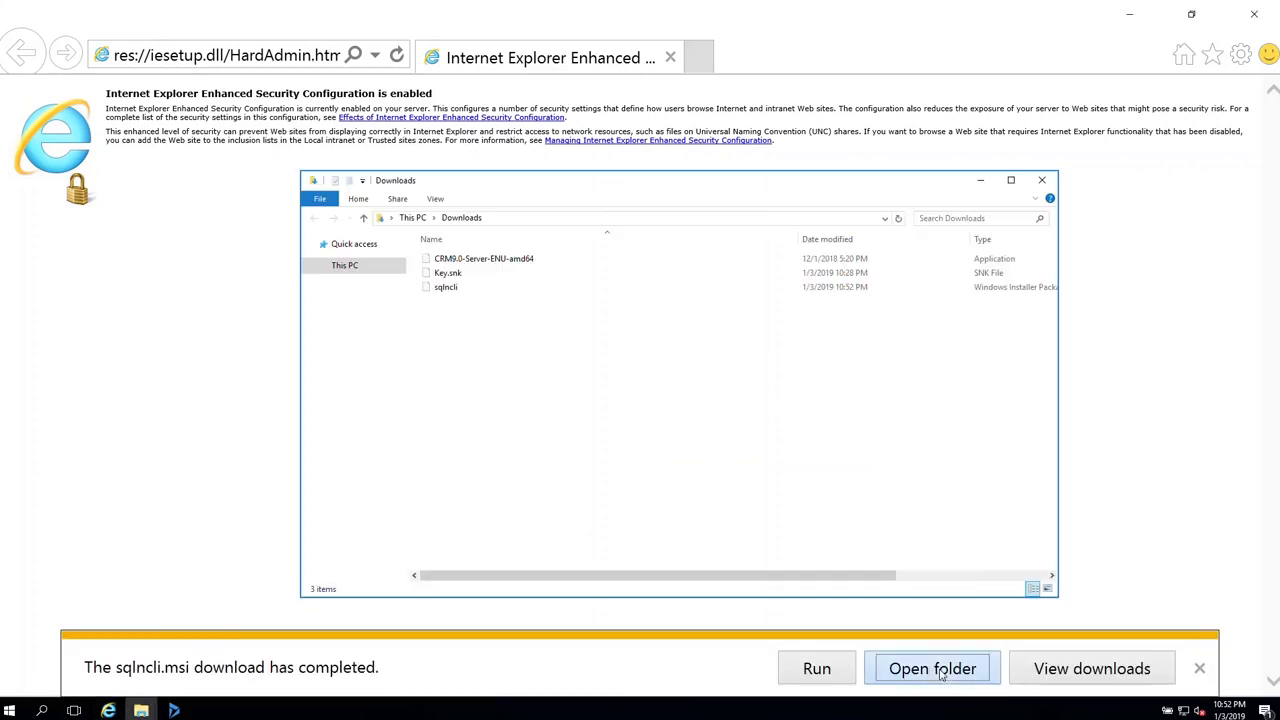
pyautogui.moveTo(141, 710)
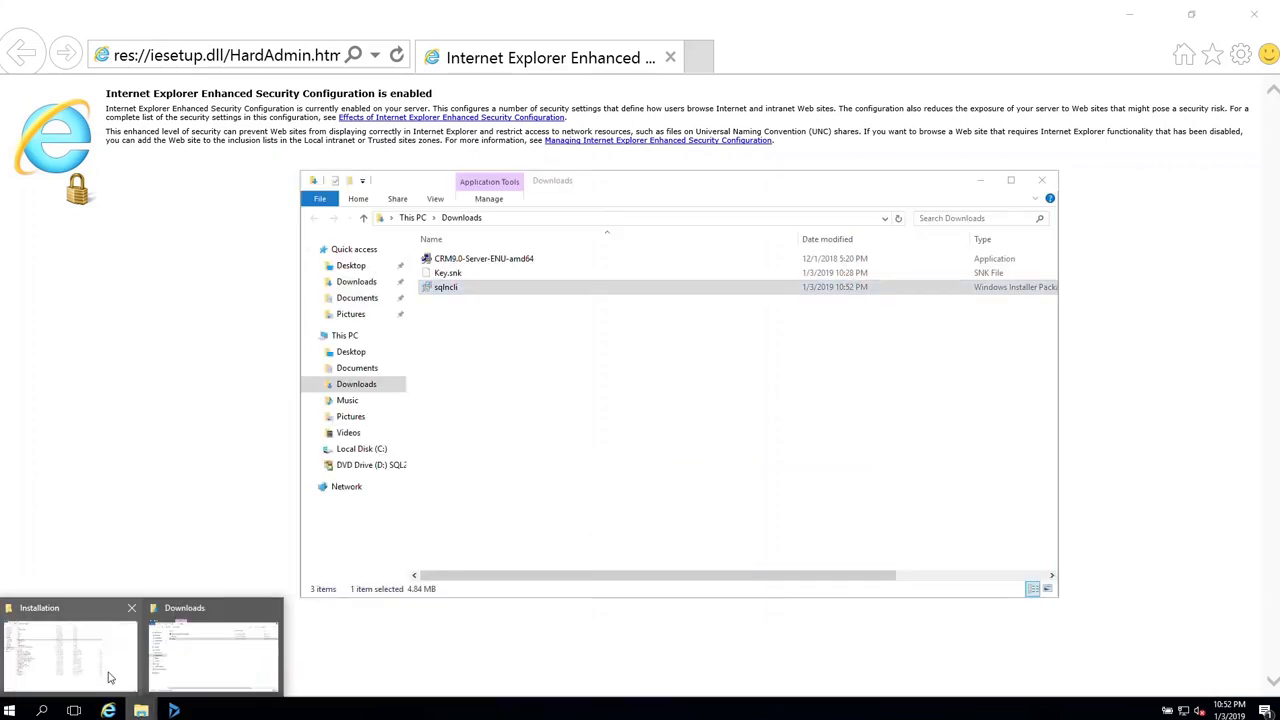
pyautogui.click(98, 625)
pyautogui.doubleClick(194, 194)
pyautogui.hotkey('ctrl', 'v')
pyautogui.click(224, 191)
pyautogui.click(149, 80)
pyautogui.press('F2')
pyautogui.press('End')
pyautogui.write('_x64')
pyautogui.press('Return')
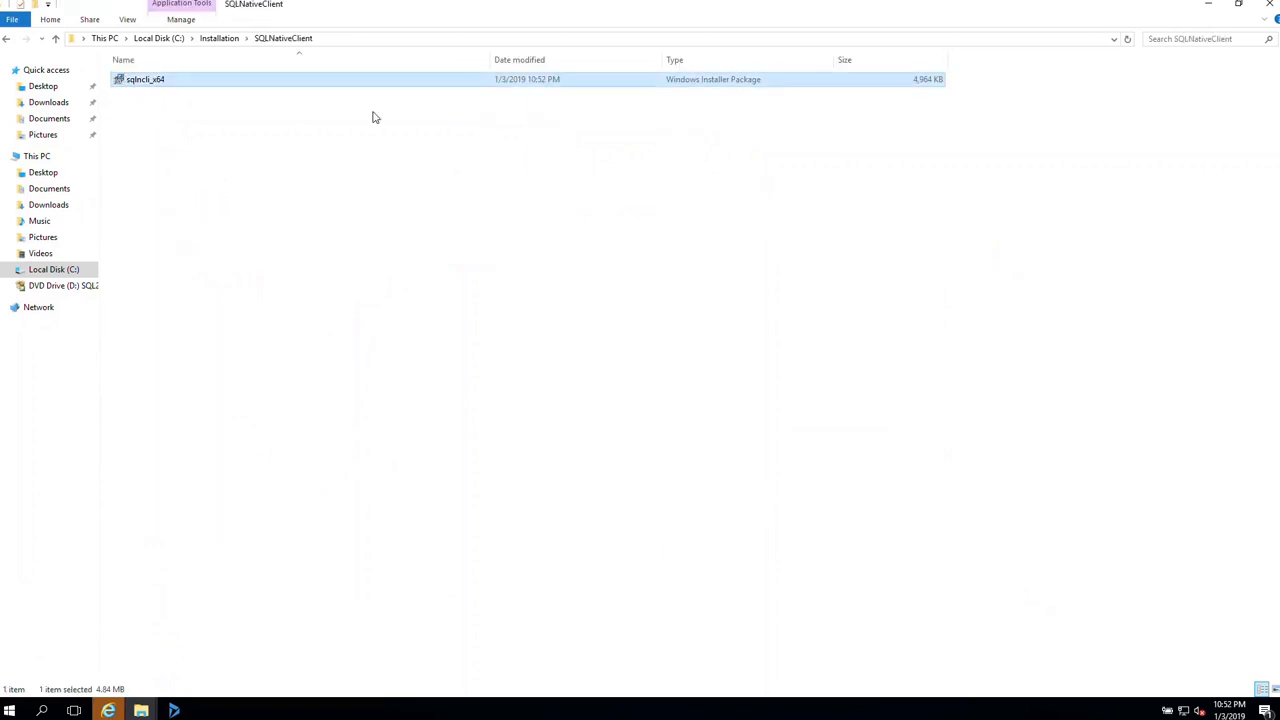
pyautogui.click(212, 40)
# - Create a SQLSystemCLRTypes folder inside C:\Installation
pyautogui.rightClick(230, 595)
pyautogui.moveTo(325, 555)
pyautogui.click(435, 557)
pyautogui.write('SQLSystemCLRTypes')
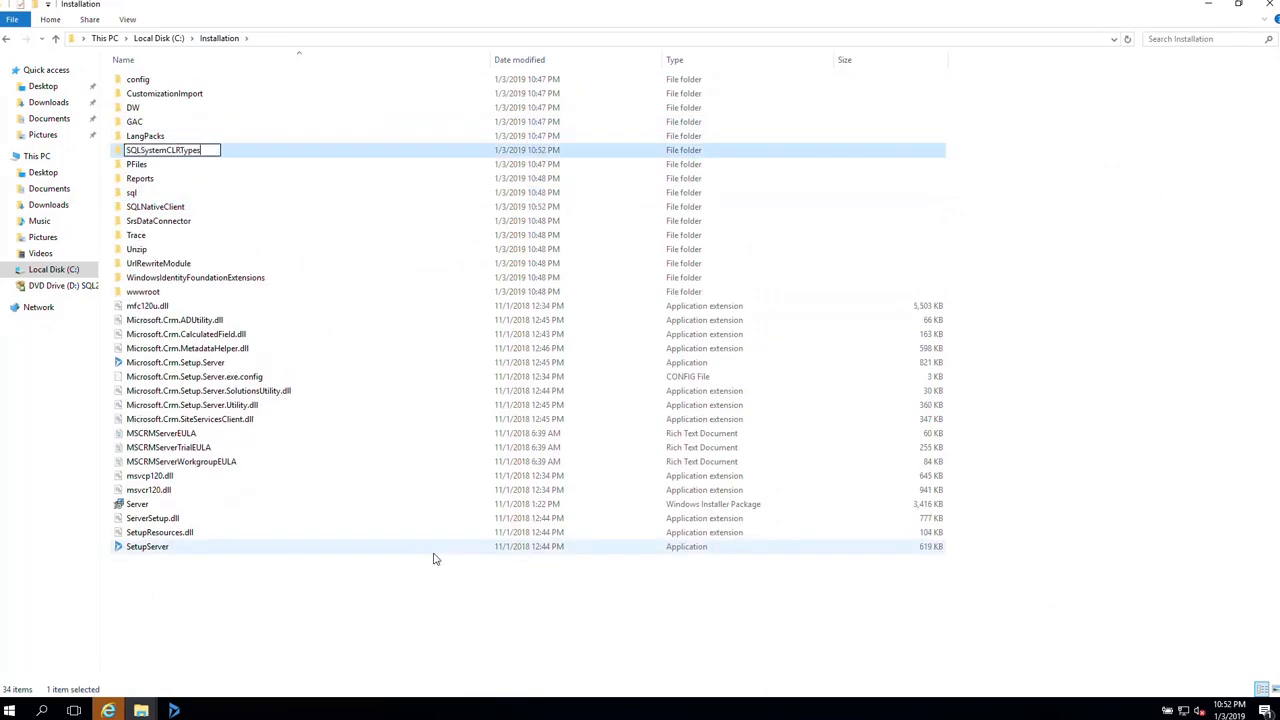
pyautogui.press('Return')
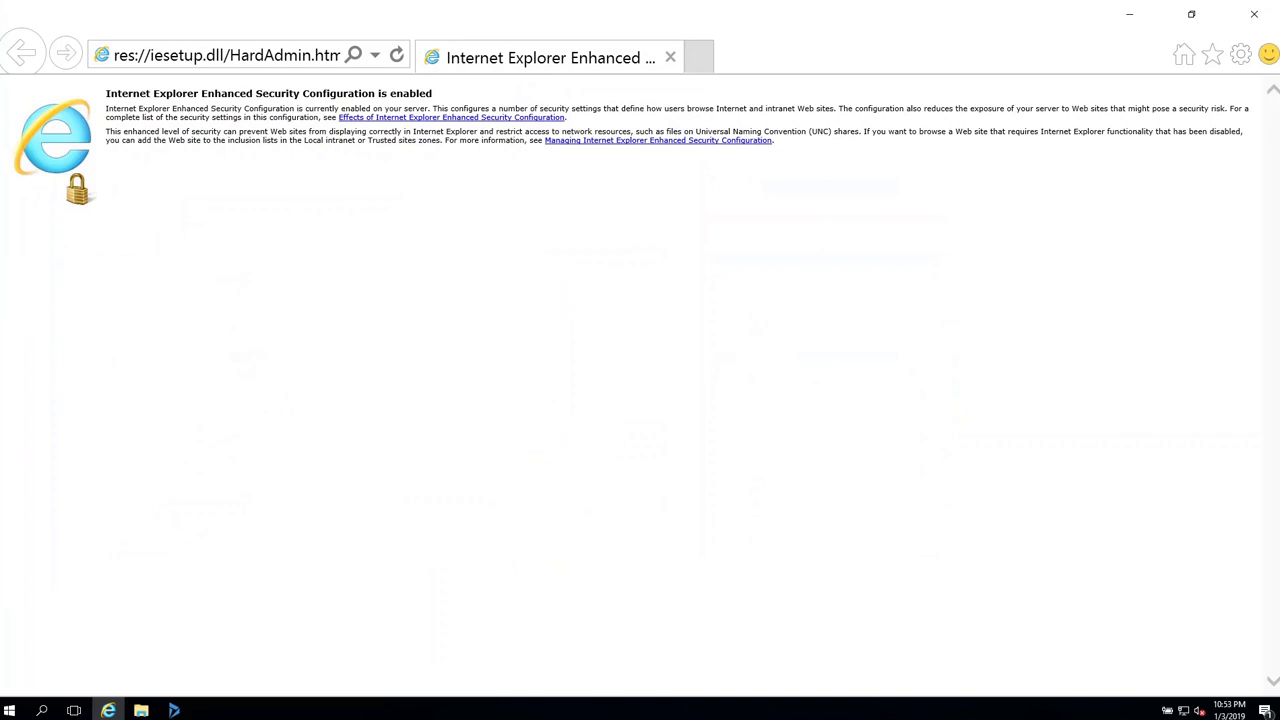
# - Download SQLSysClrTypes.msi in Internet Explorer from the pasted CLR Types link
pyautogui.click(295, 60)
pyautogui.hotkey('ctrl', 'v')
pyautogui.press('Return')
pyautogui.click(991, 661)
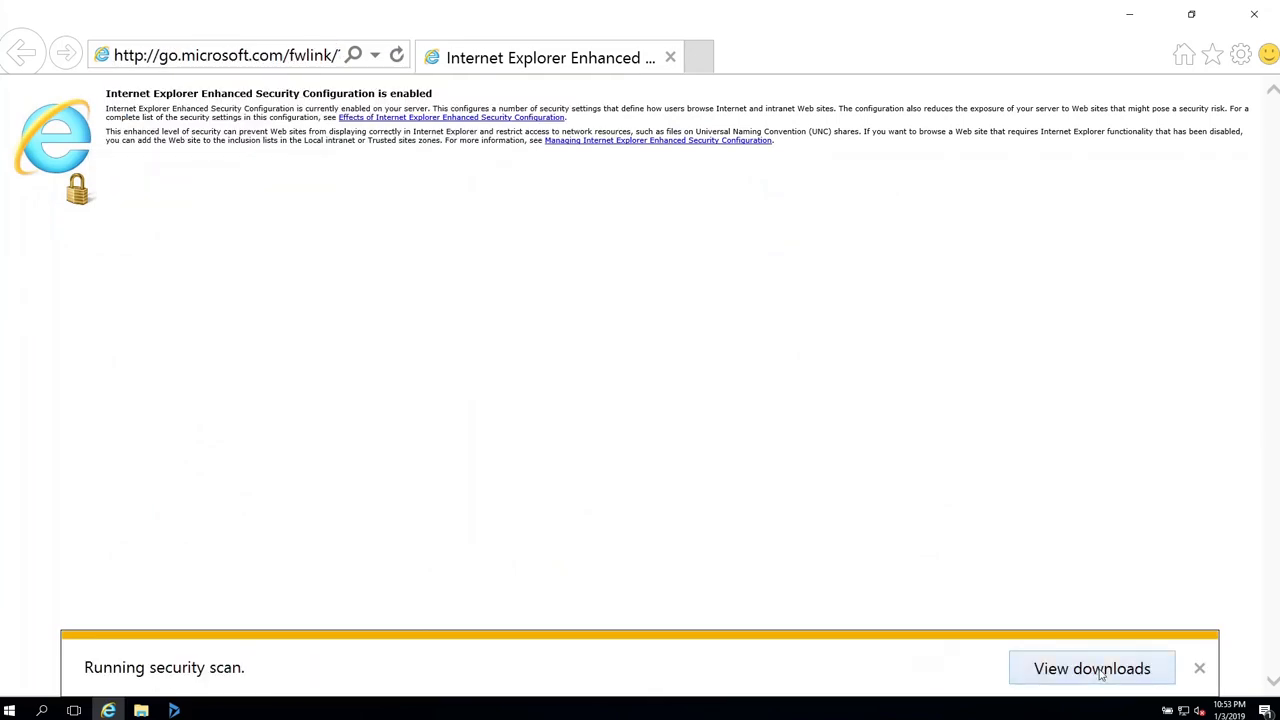
# - Paste the installer into SQLSystemCLRTypes and rename it SQLSysClrTypes_x64
pyautogui.click(214, 651)
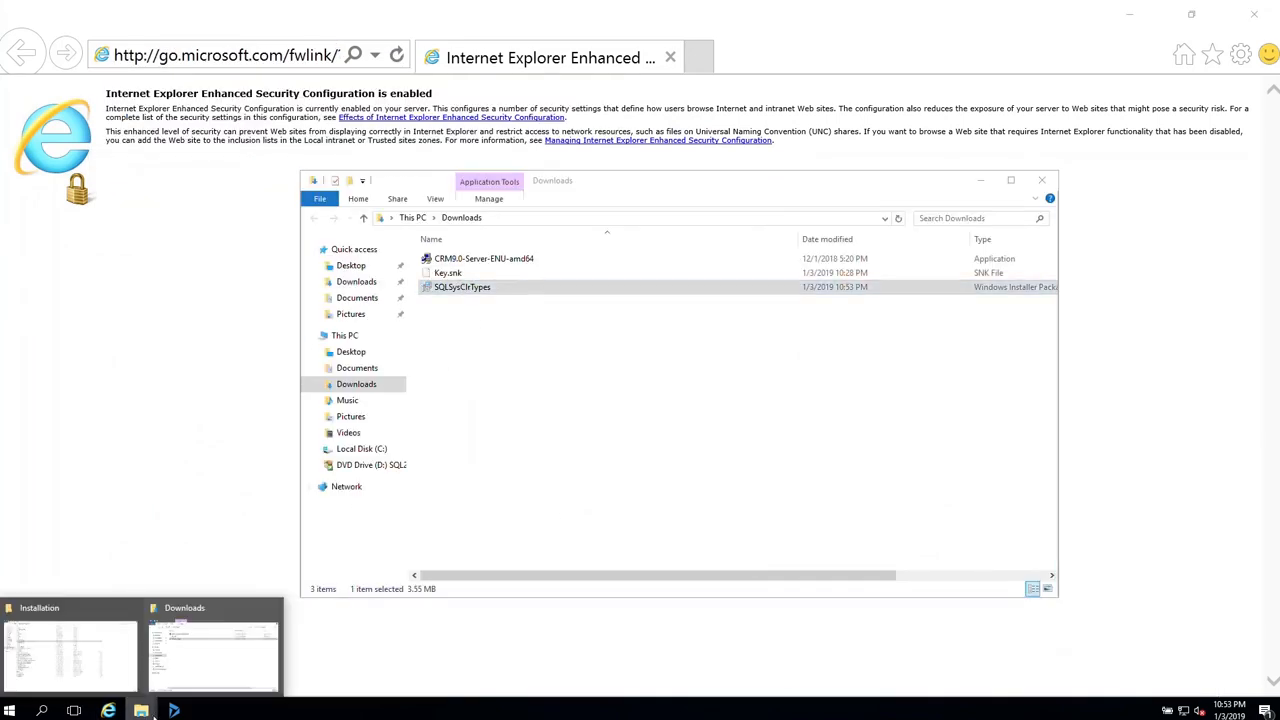
pyautogui.click(71, 651)
pyautogui.doubleClick(139, 211)
pyautogui.hotkey('ctrl', 'v')
pyautogui.click(138, 83)
pyautogui.press('F2')
pyautogui.press('End')
pyautogui.write('_x64')
pyautogui.press('Return')
# - Create a SQLSharedManagementObjects folder inside C:\Installation
pyautogui.moveTo(620, 574)
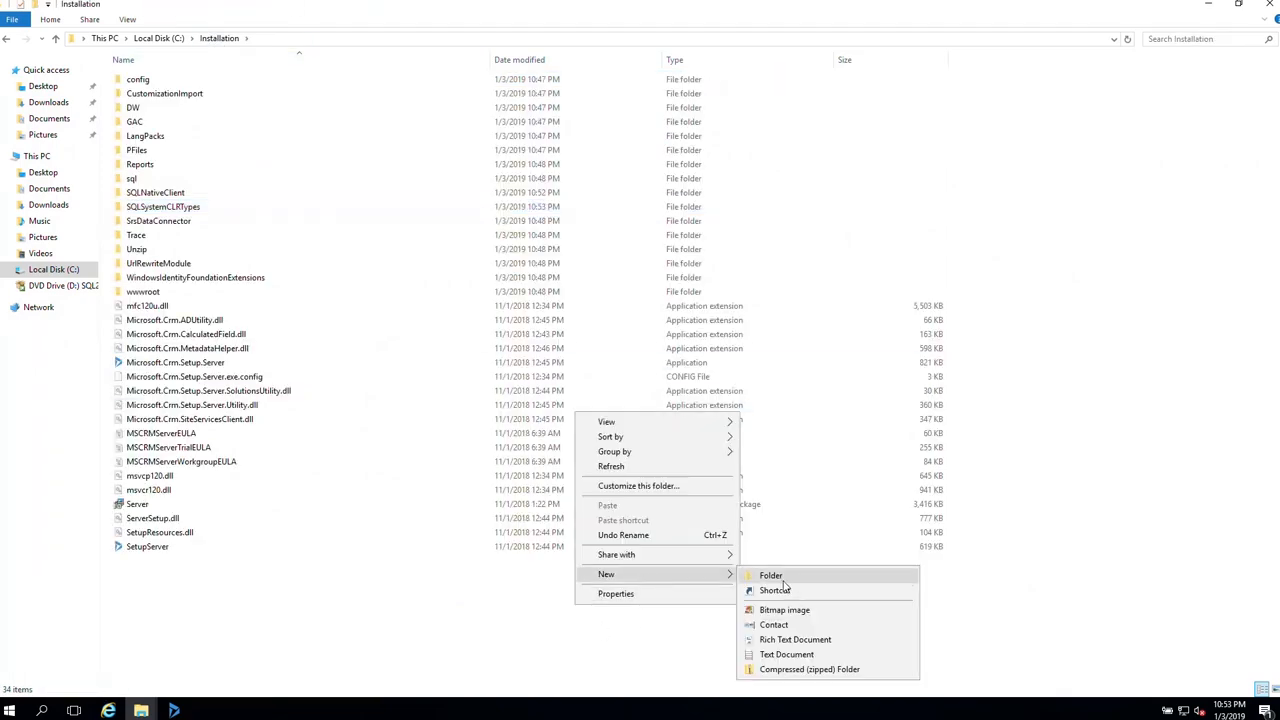
pyautogui.click(785, 582)
pyautogui.write('SQLShared')
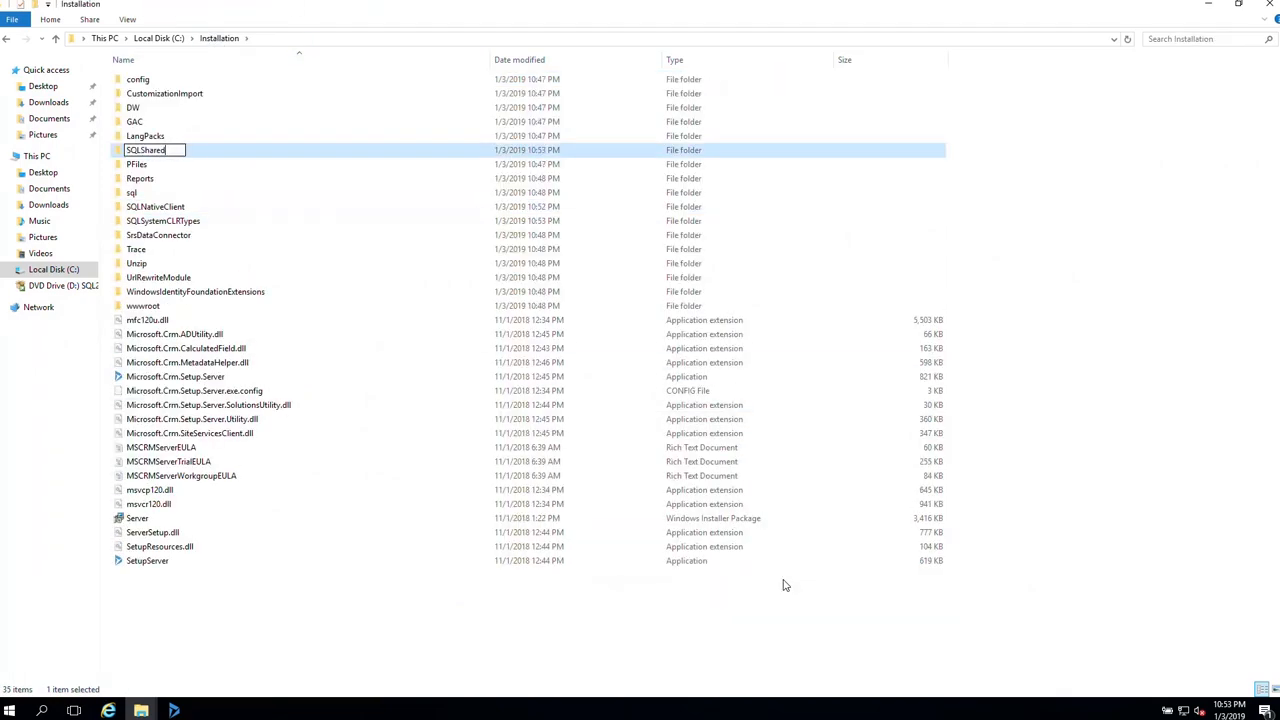
pyautogui.write('ManagementObjects')
pyautogui.press('Return')
pyautogui.press('Return')
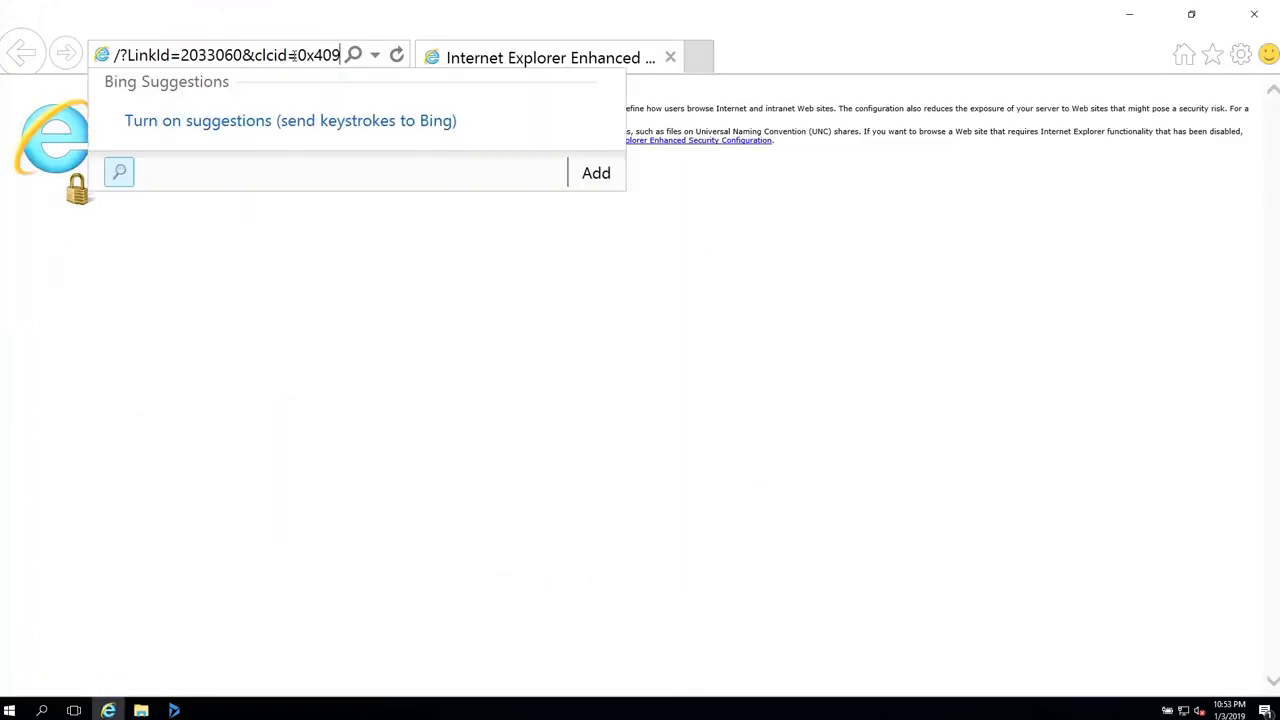
# - Download SharedManagementObjects.msi and paste it into SQLSharedManagementObjects, starting its rename
pyautogui.press('Return')
pyautogui.click(1005, 667)
pyautogui.click(1199, 668)
pyautogui.click(1198, 668)
pyautogui.click(141, 710)
pyautogui.click(210, 650)
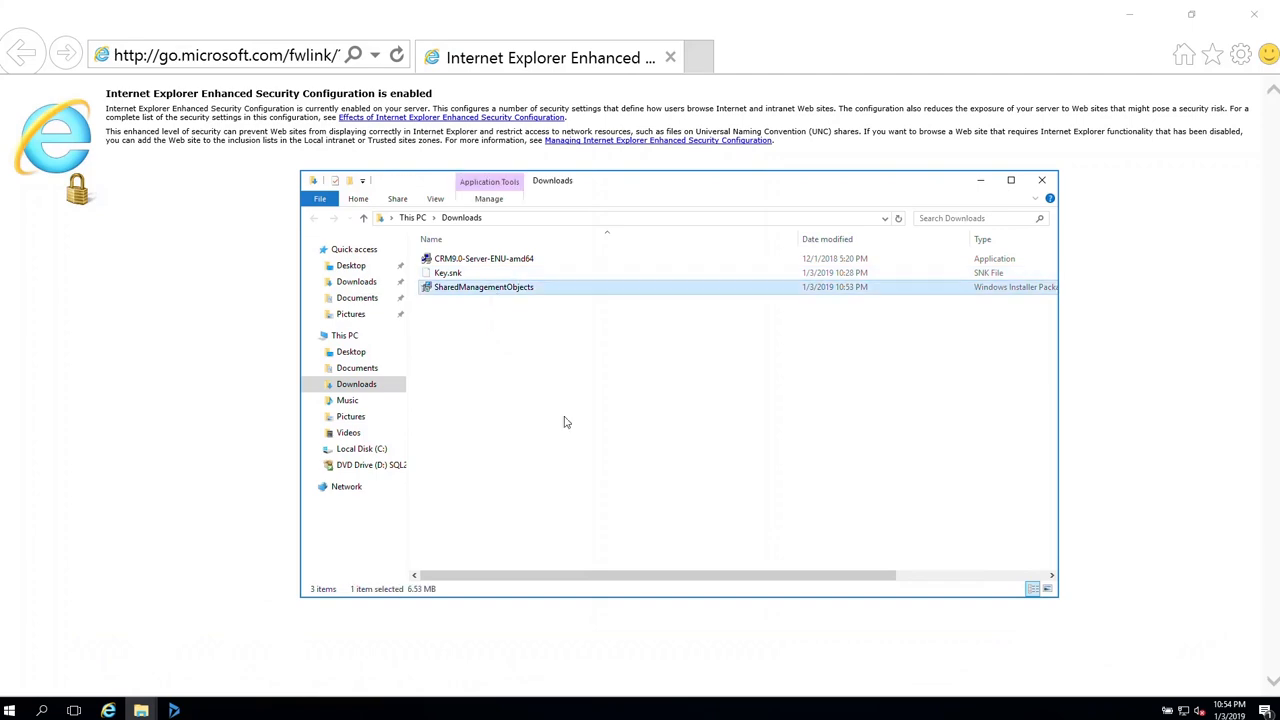
pyautogui.click(172, 708)
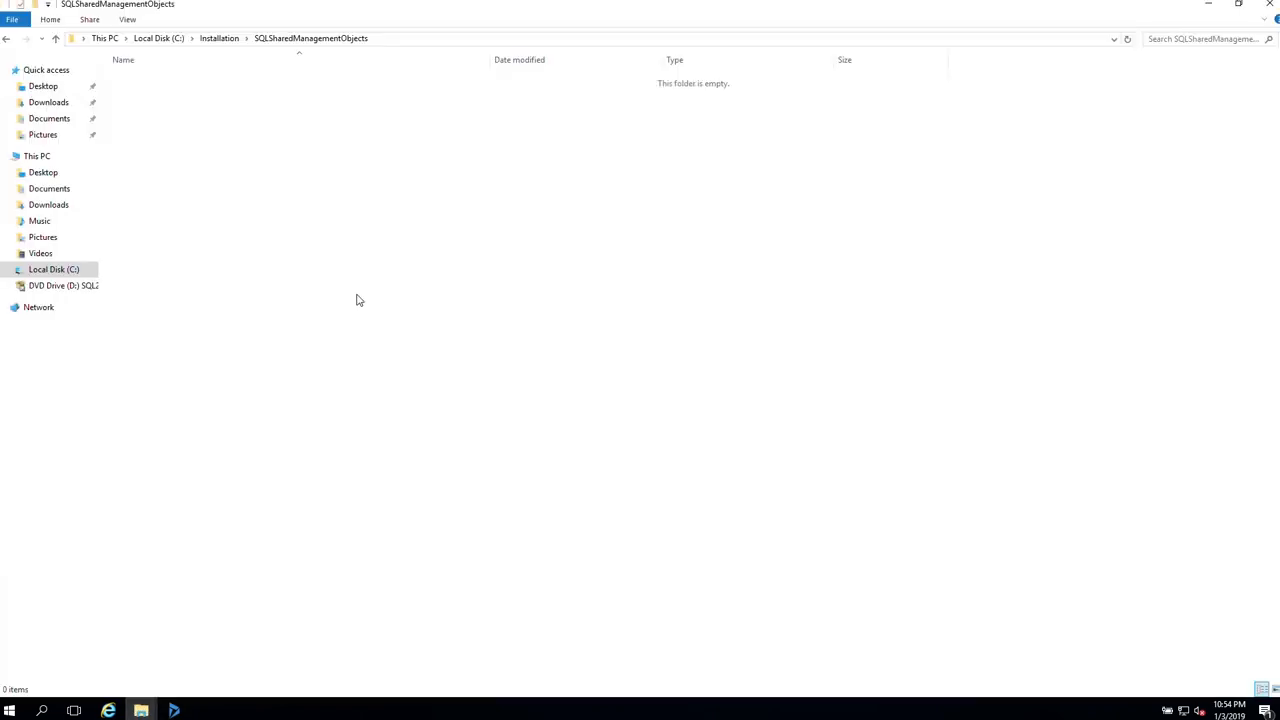
pyautogui.hotkey('ctrl', 'v')
pyautogui.click(168, 80)
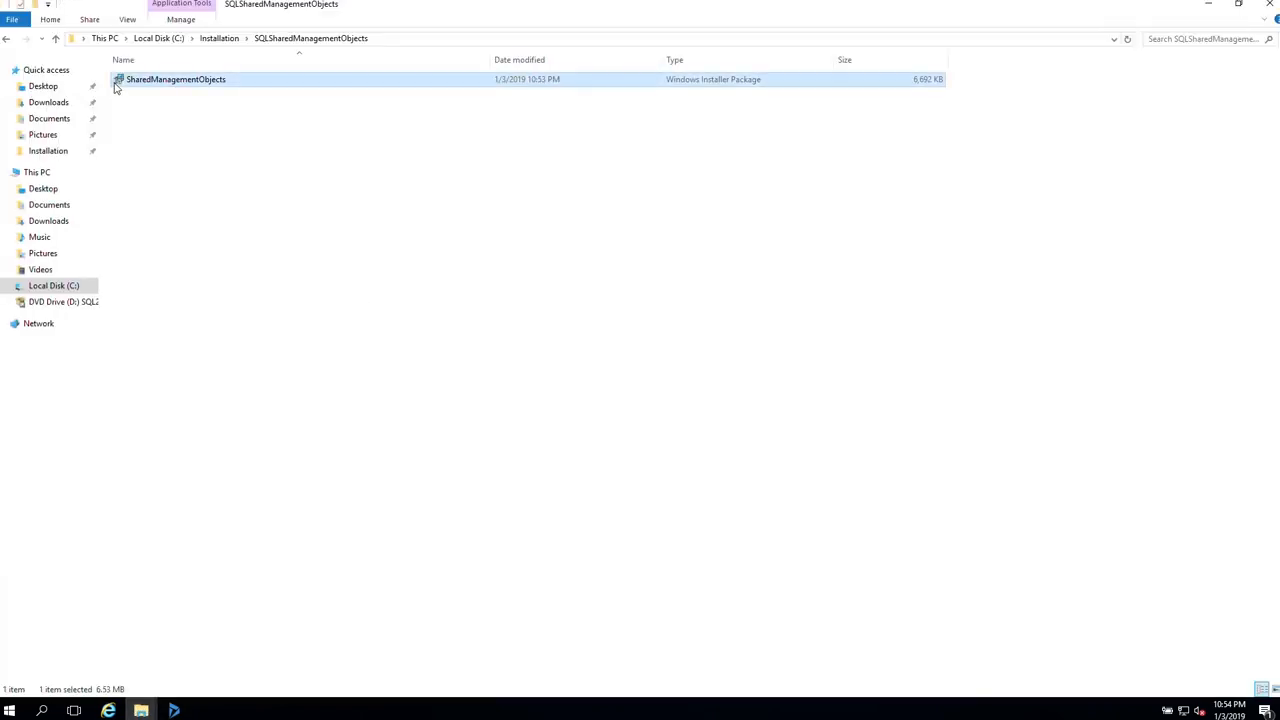
# - Append _x64 to the SharedManagementObjects installer name and close the Downloads window
pyautogui.write('_x64')
pyautogui.press('Return')
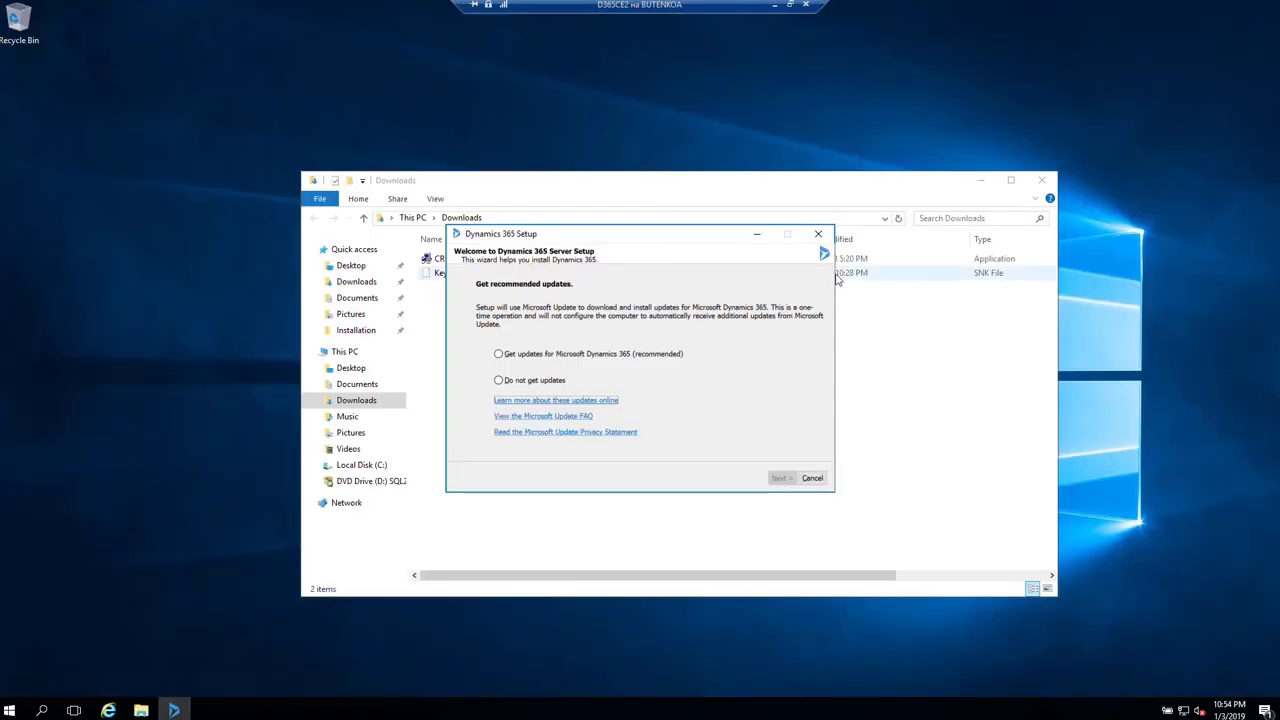
pyautogui.click(1047, 183)
# - Opt in to recommended updates and enter the trial product key in Server Setup
pyautogui.click(541, 356)
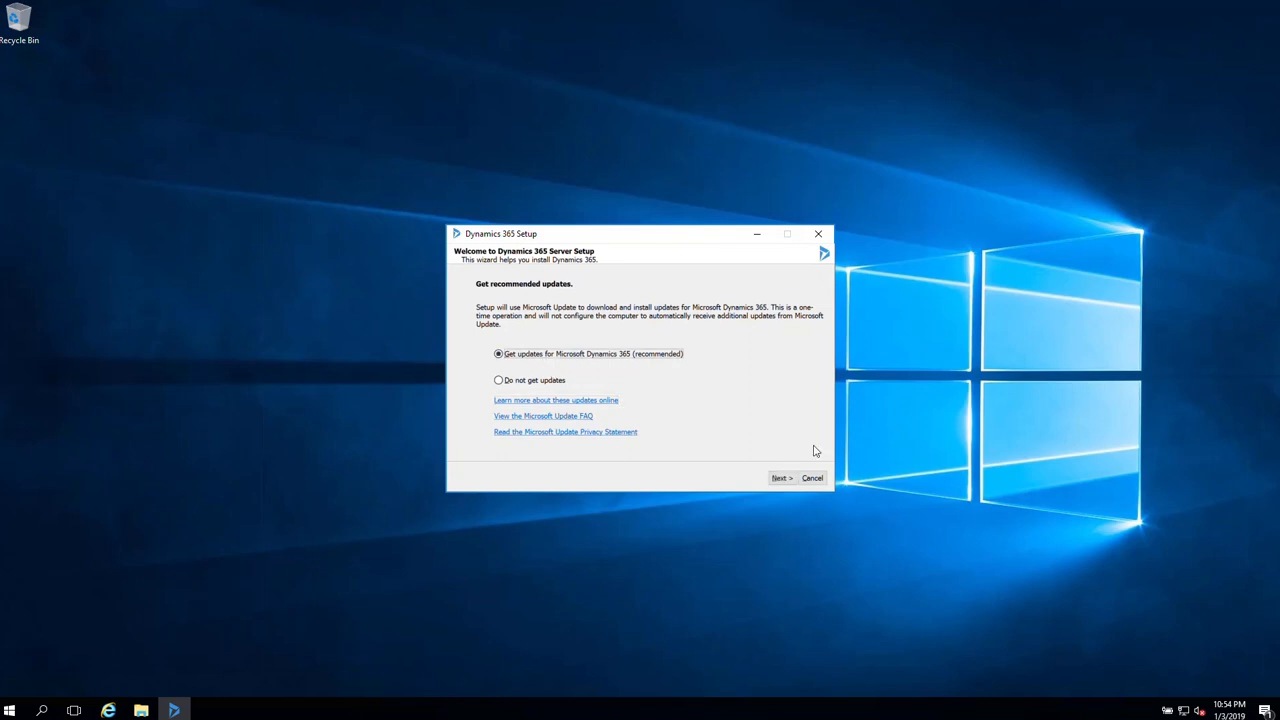
pyautogui.click(783, 478)
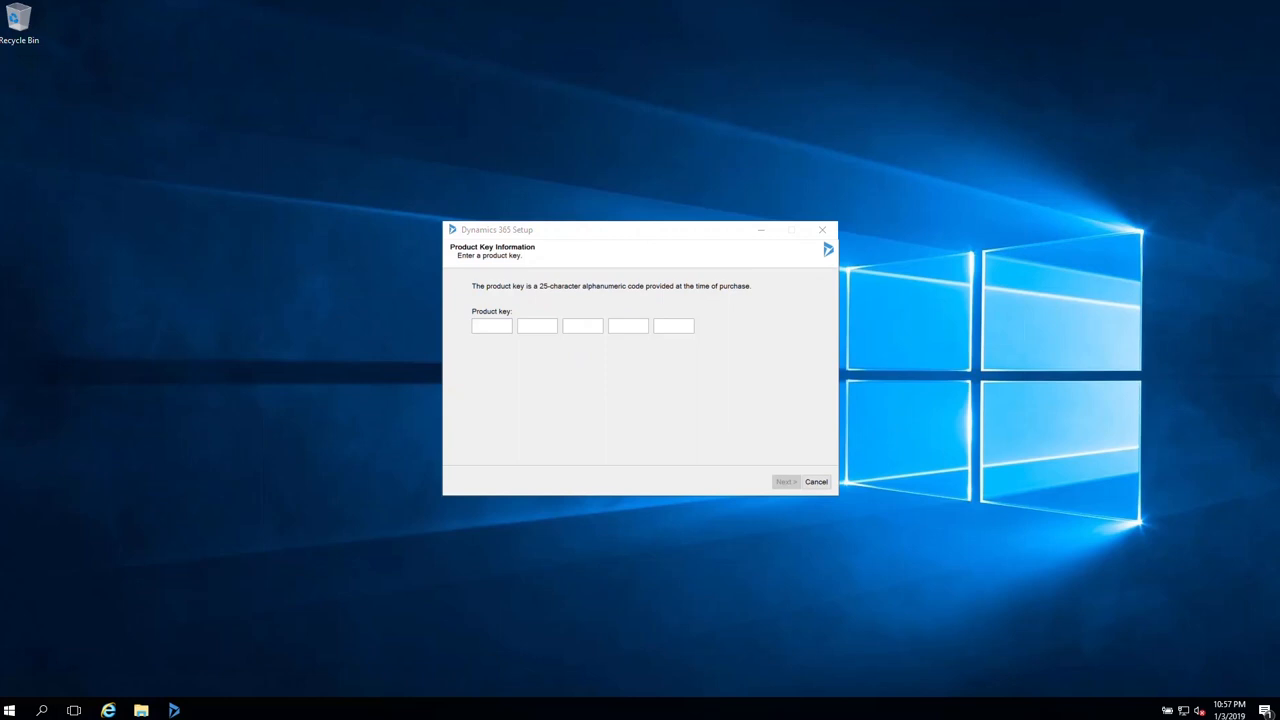
pyautogui.write('KKNV24YYK8D8HWDGDRMW29YTW')
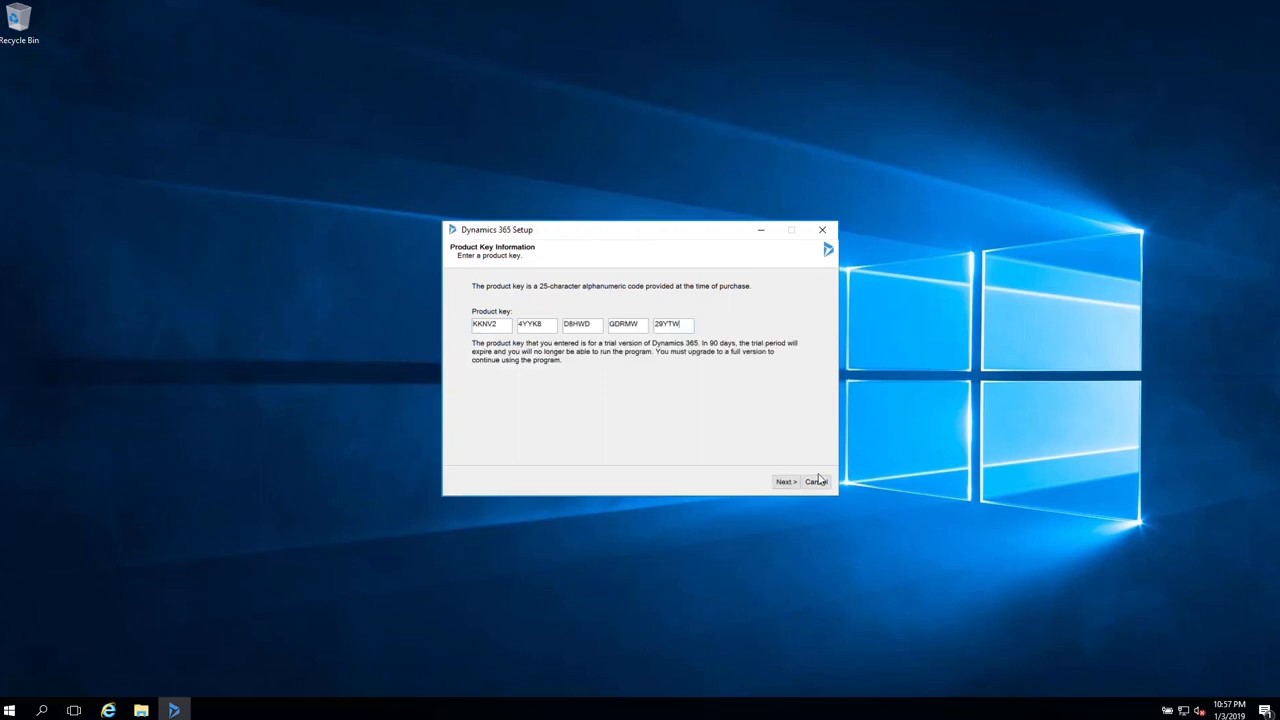
pyautogui.click(786, 481)
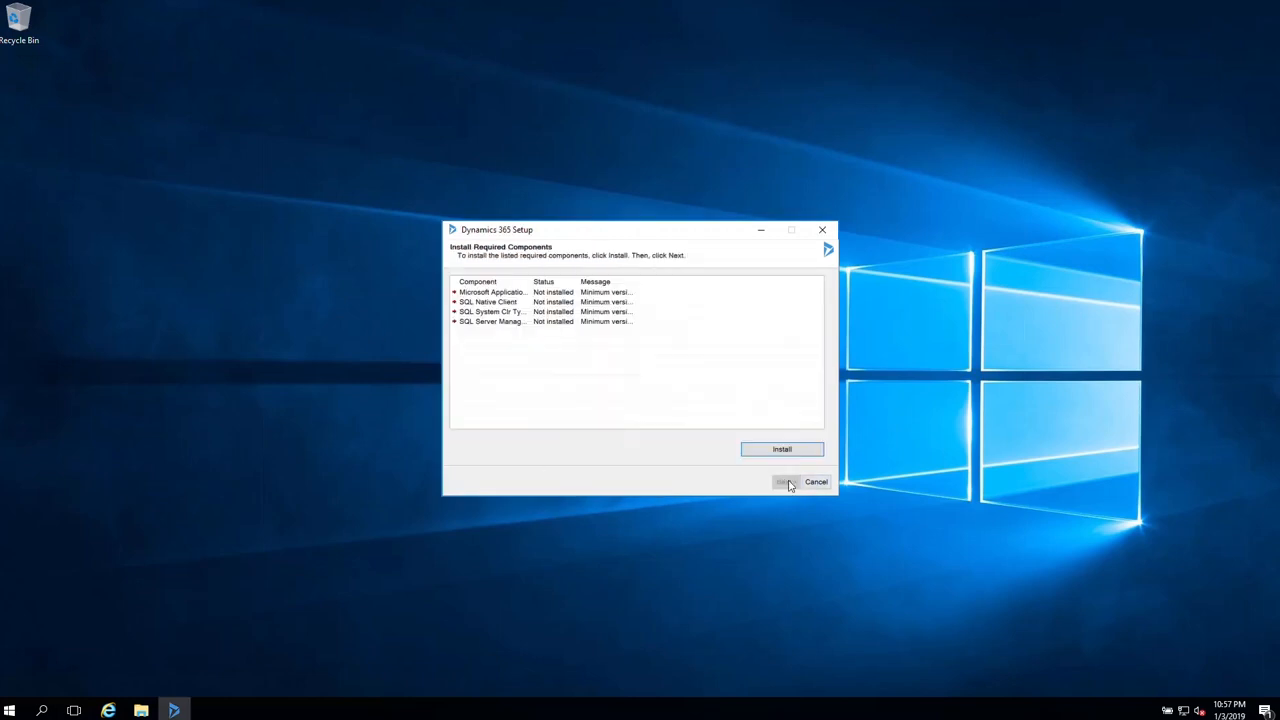
# - Accept the license terms and install the four required components
pyautogui.click(785, 450)
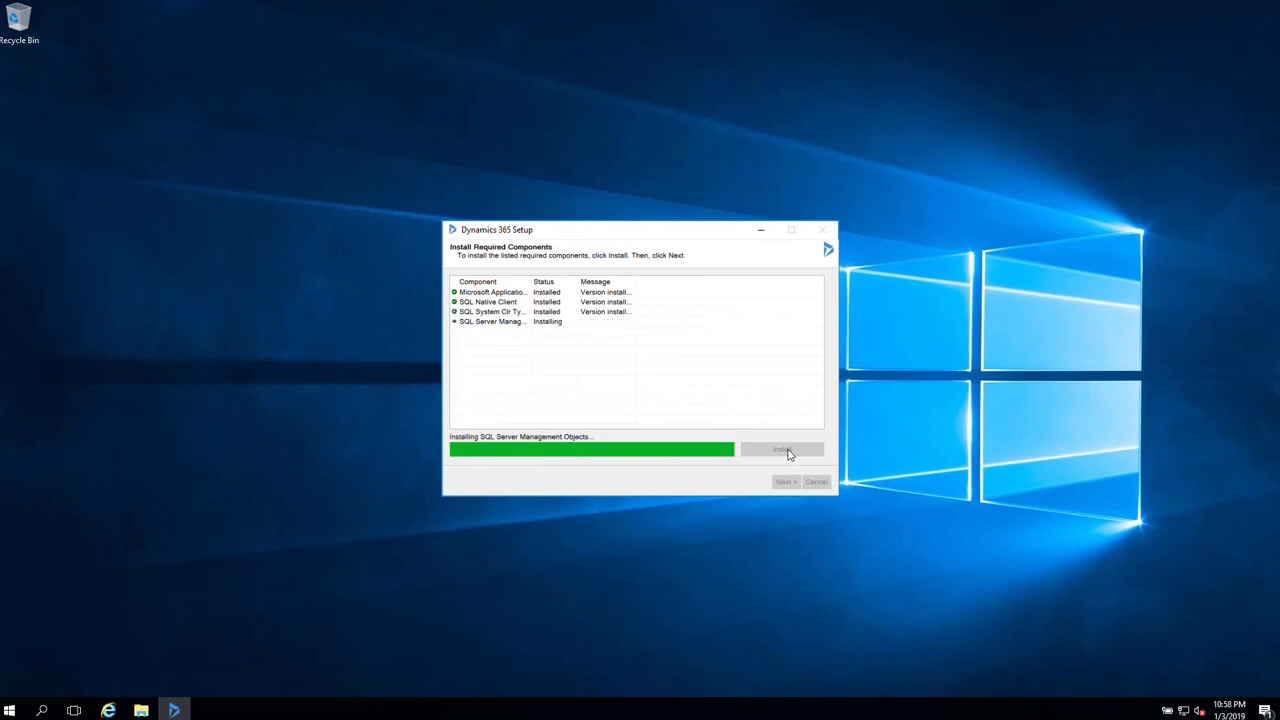
pyautogui.click(784, 483)
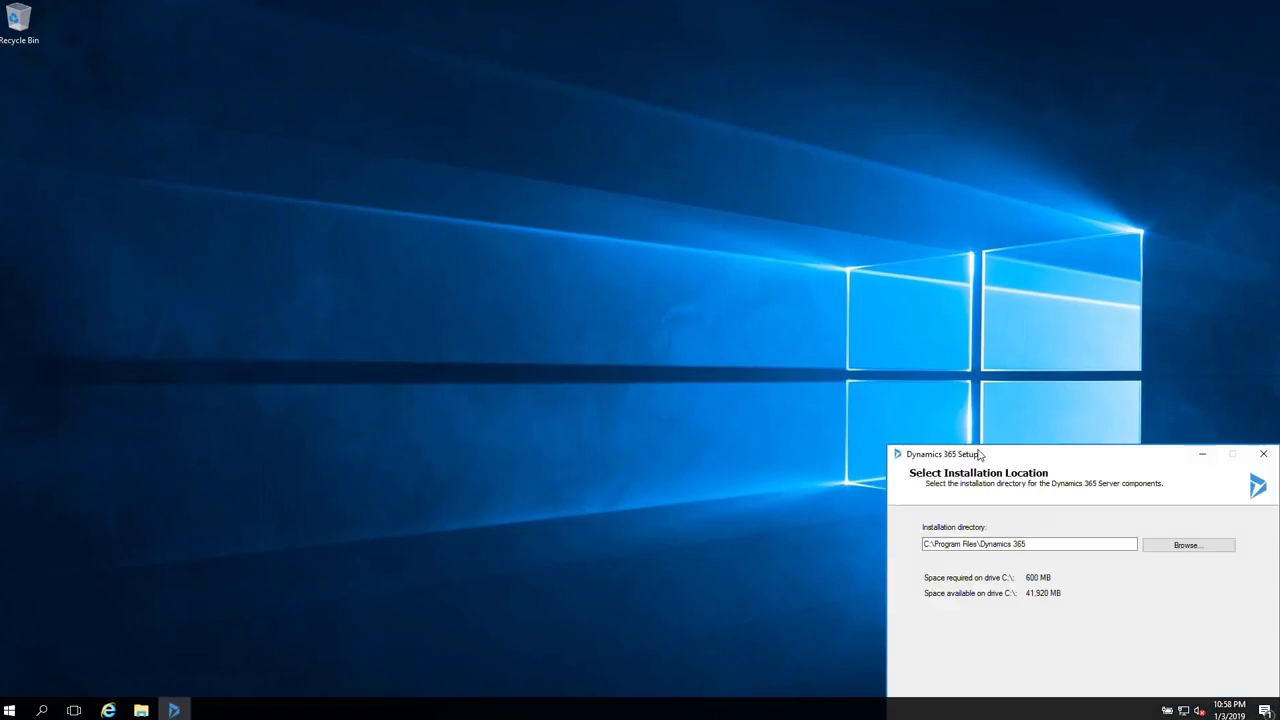
# - Keep the default location, server roles and deployment options, and choose an organizational unit
pyautogui.click(690, 514)
pyautogui.click(688, 515)
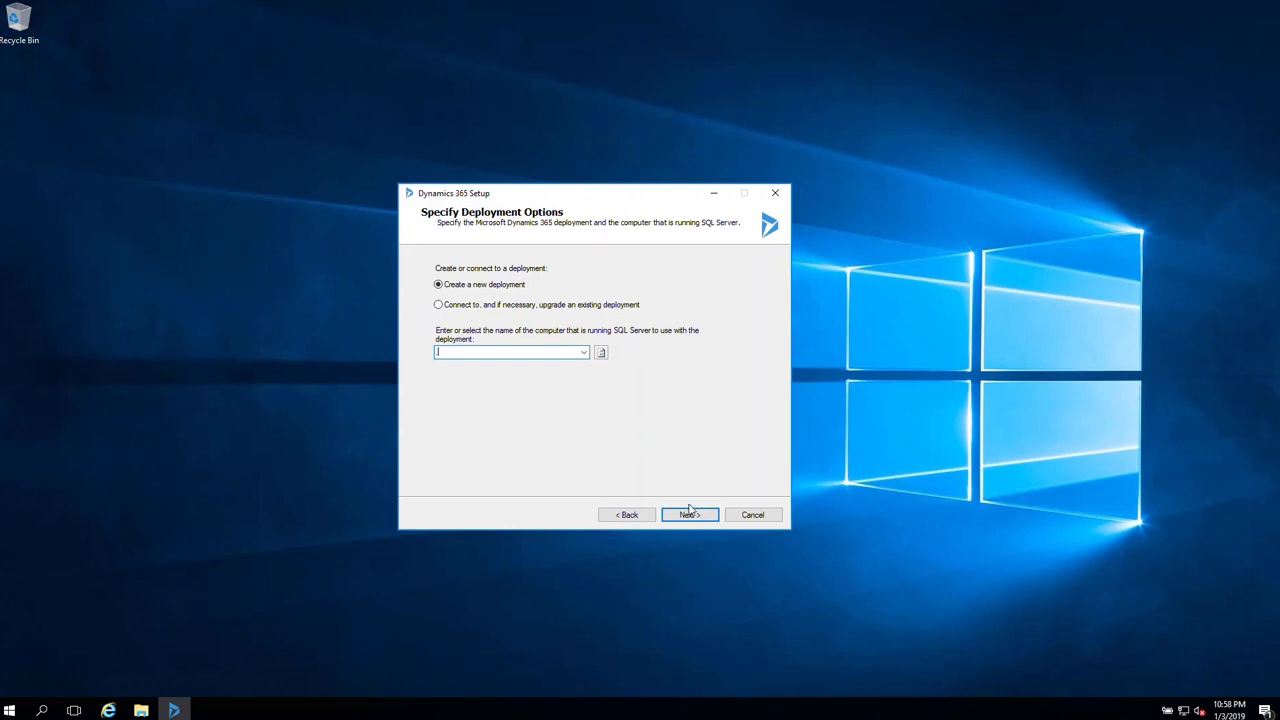
pyautogui.click(689, 515)
pyautogui.click(700, 310)
pyautogui.click(570, 428)
pyautogui.click(682, 514)
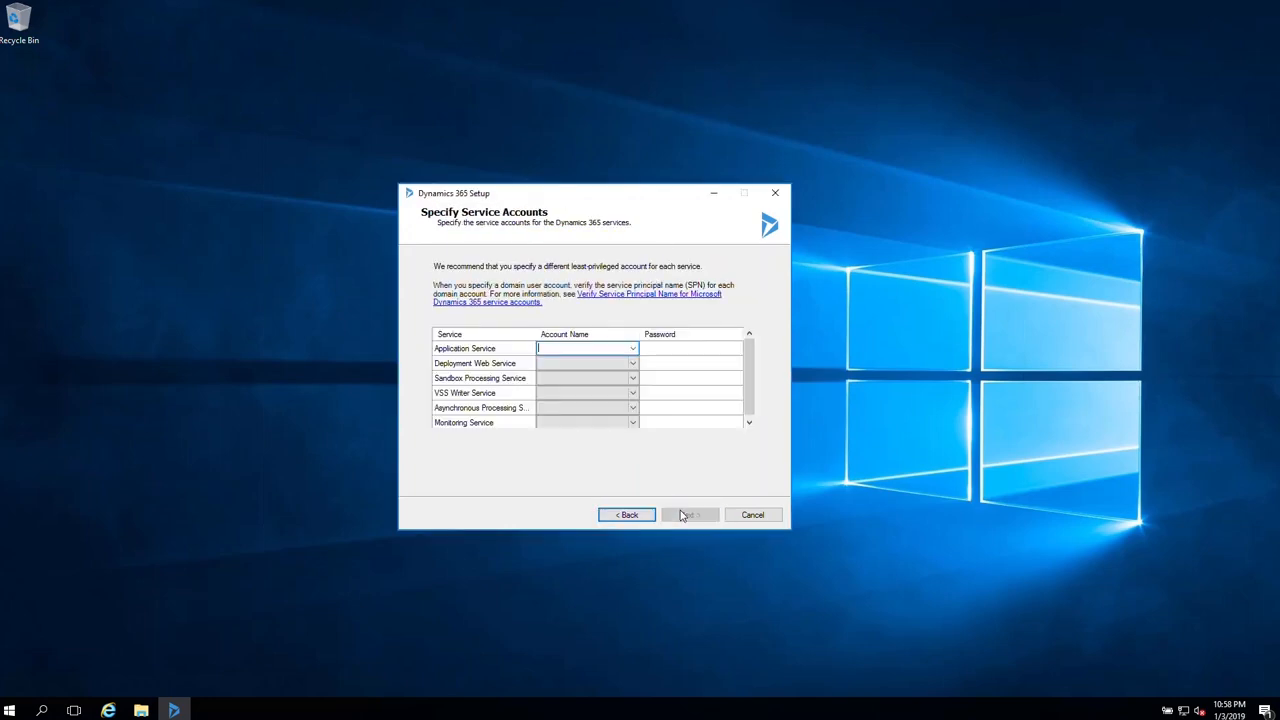
# - Assign contoso\appservice, contoso\deploymentwebservice and contoso\sandboxservice accounts with their passwords
pyautogui.write('contoso\\appservice')
pyautogui.press('Tab')
pyautogui.write('pass@word1')
pyautogui.press('Tab')
pyautogui.write('cont')
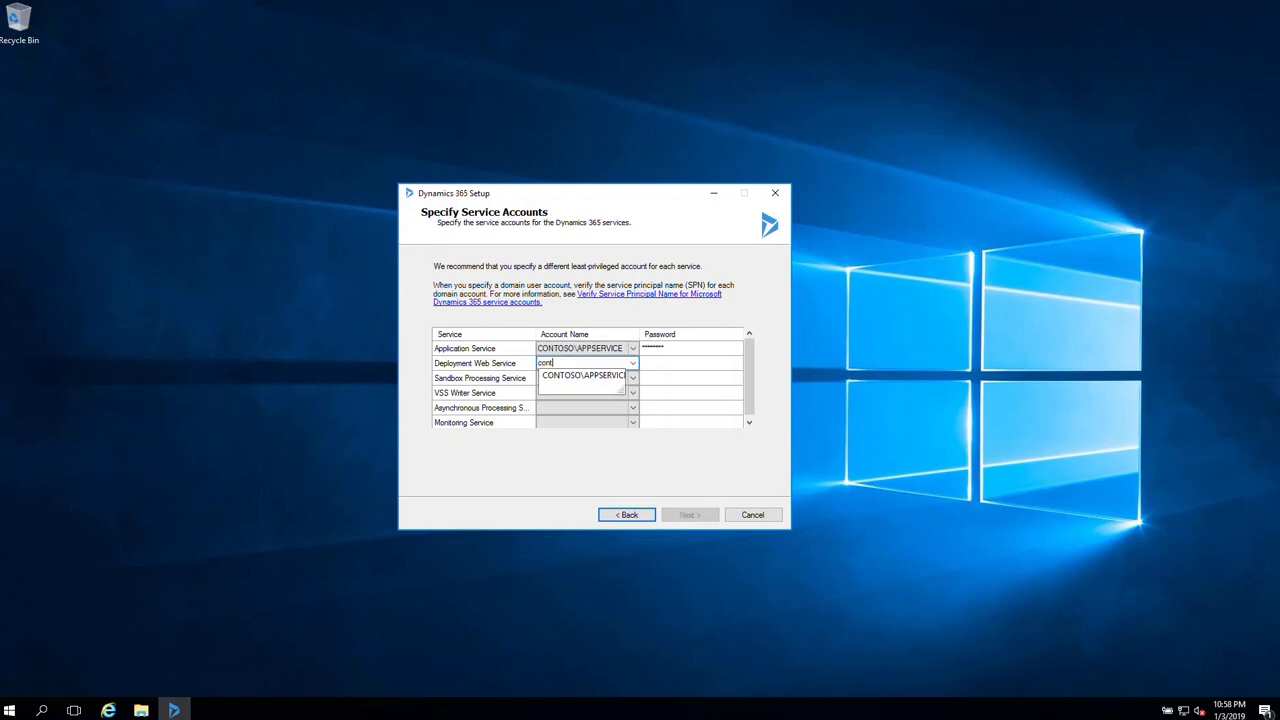
pyautogui.write('oso\\deploymen')
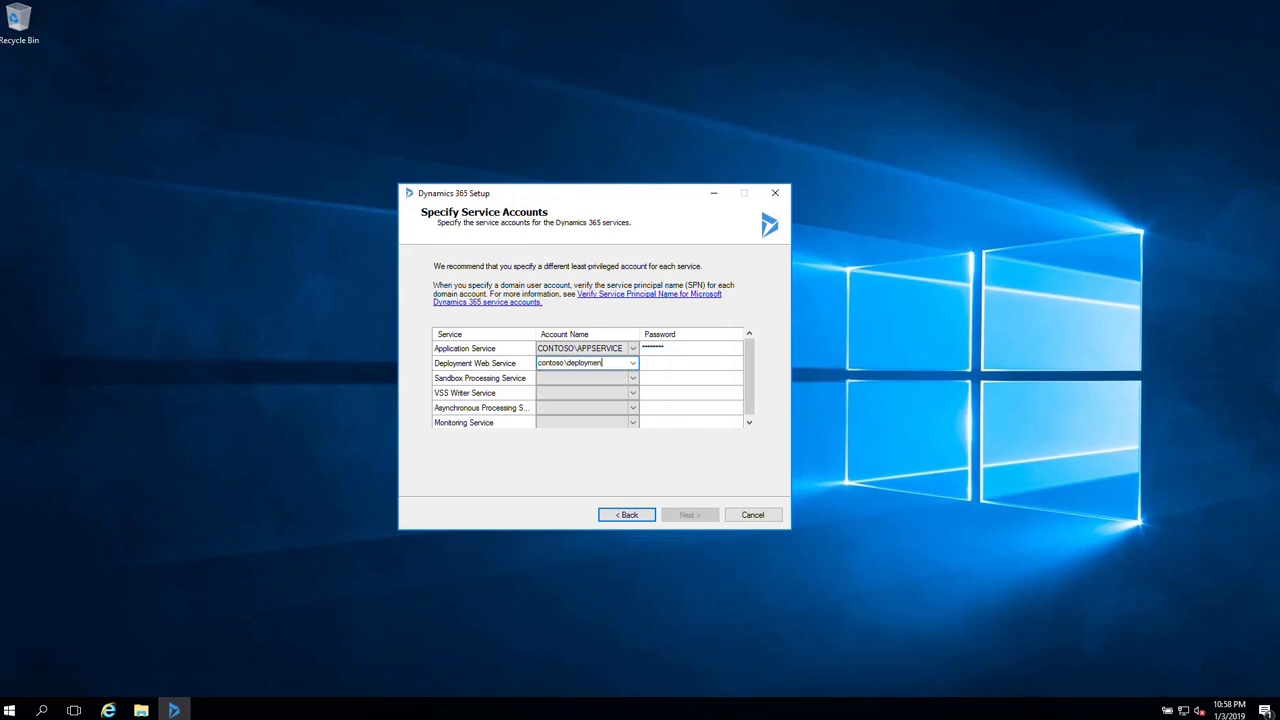
pyautogui.write('twebservice')
pyautogui.press('Tab')
pyautogui.write('pass@word1')
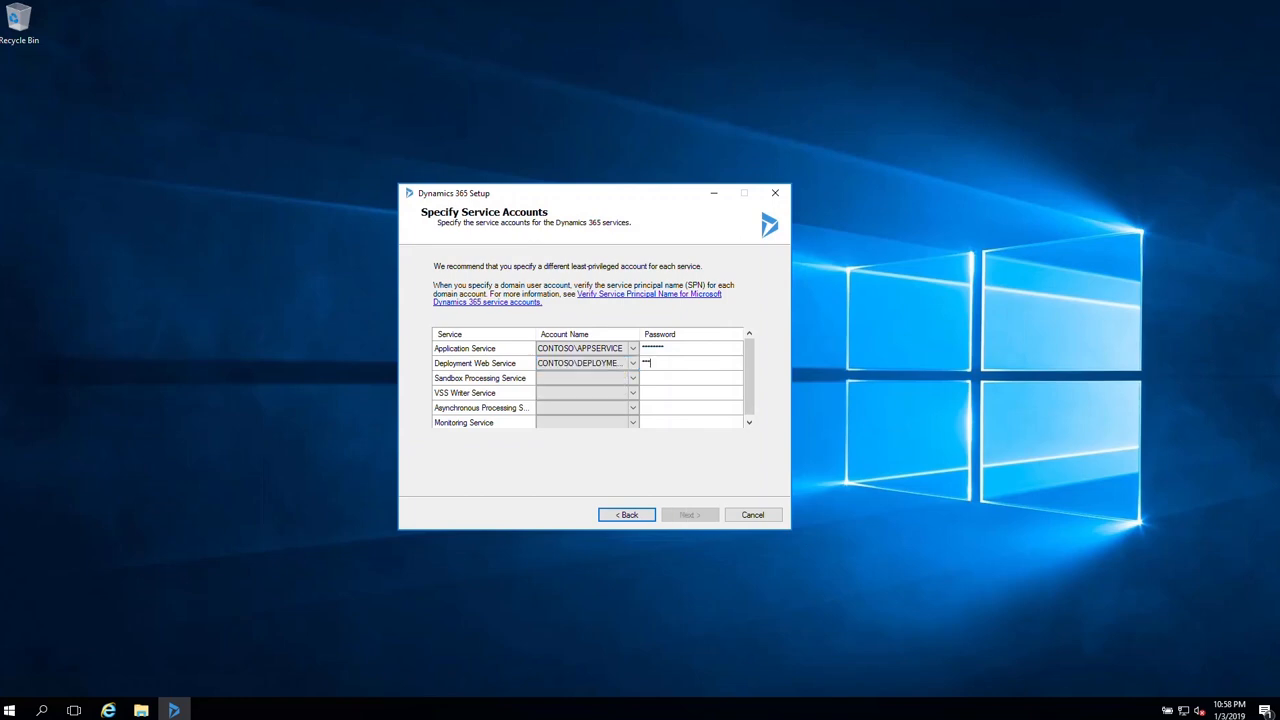
pyautogui.press('Tab')
pyautogui.write('contoso')
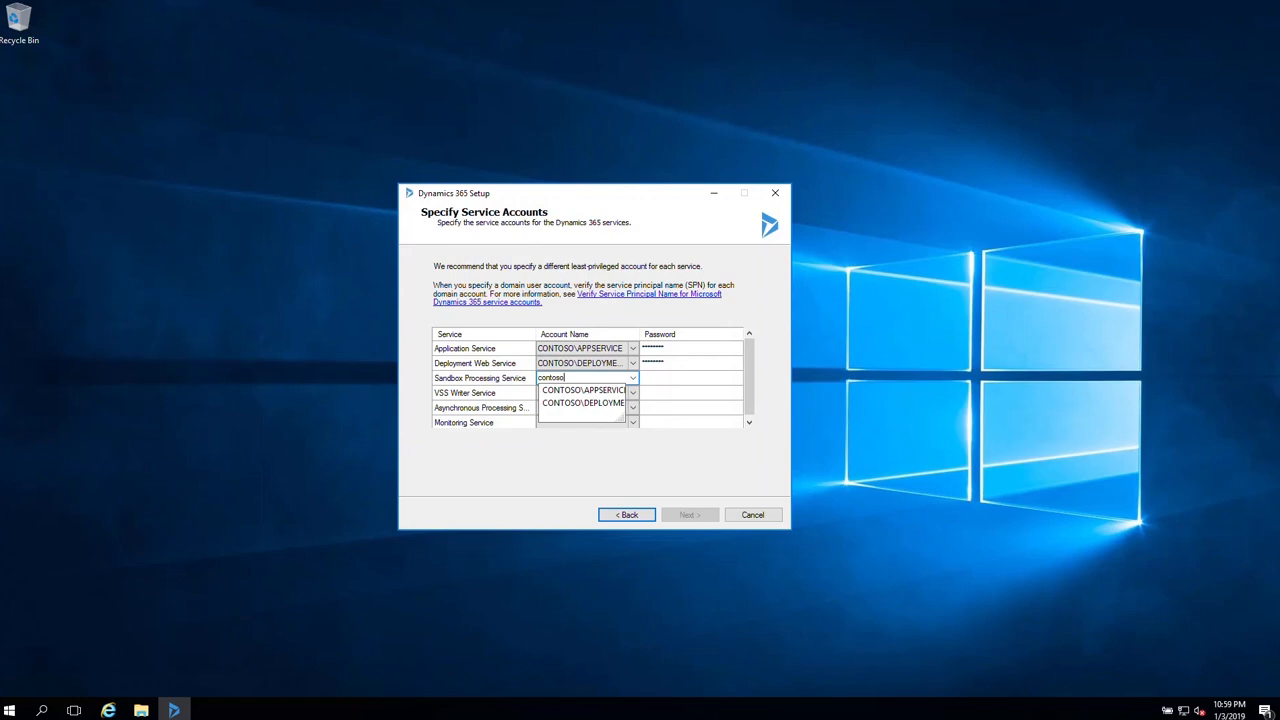
pyautogui.write('\\sandb')
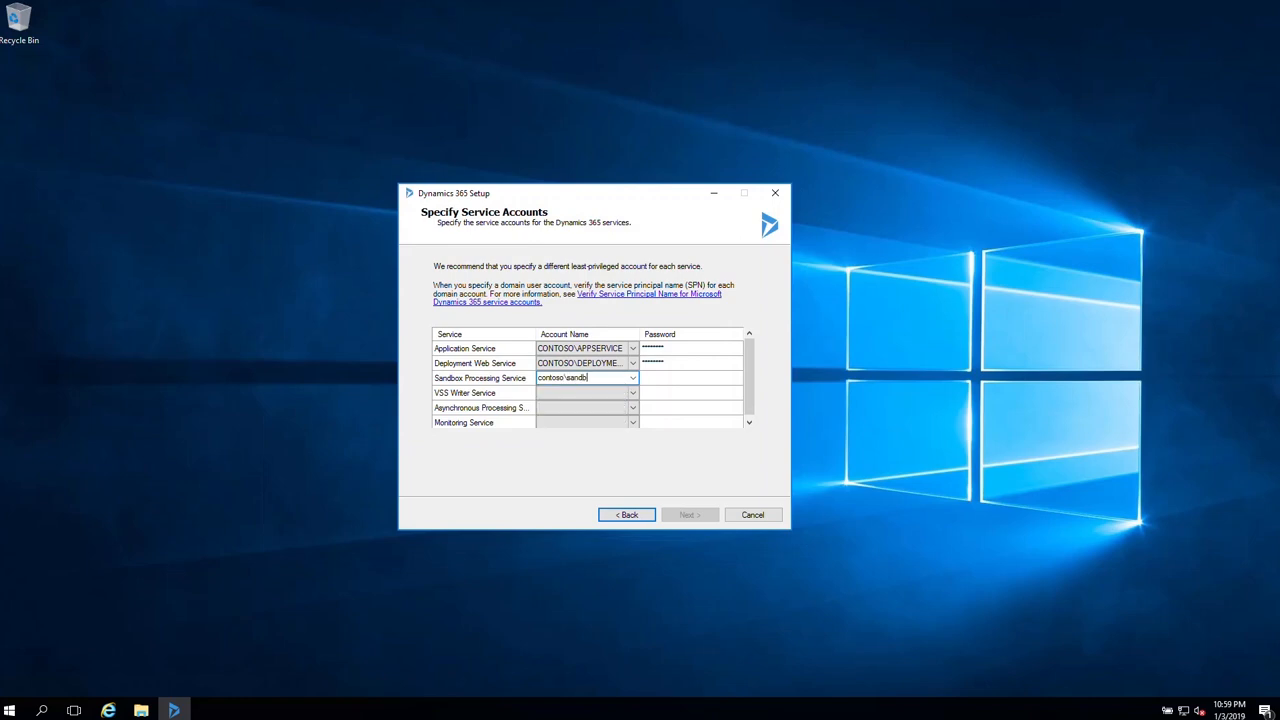
pyautogui.write('oxservice')
pyautogui.press('Tab')
pyautogui.write('pass@word1')
# - Assign contoso\vsswriterservice, contoso\asyncservice and contoso\monitoringservice accounts with their passwords
pyautogui.press('Tab')
pyautogui.write('co')
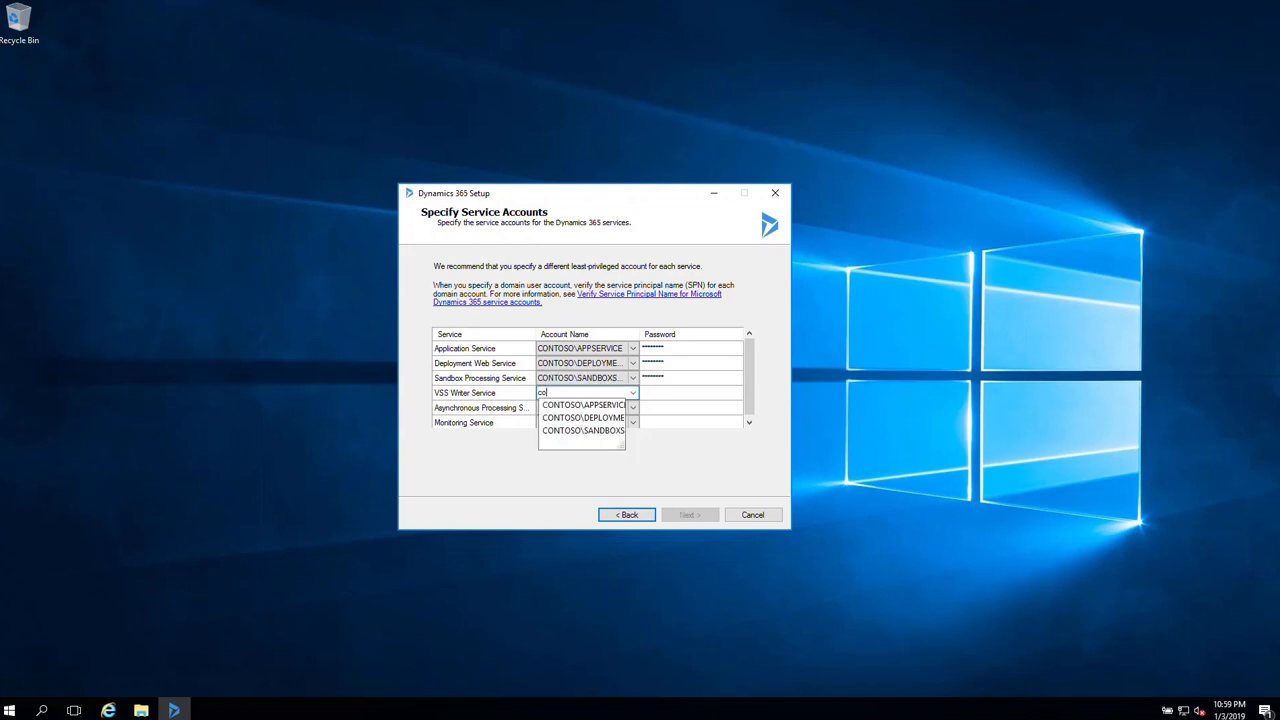
pyautogui.write('ntoso\\vsswriterservi')
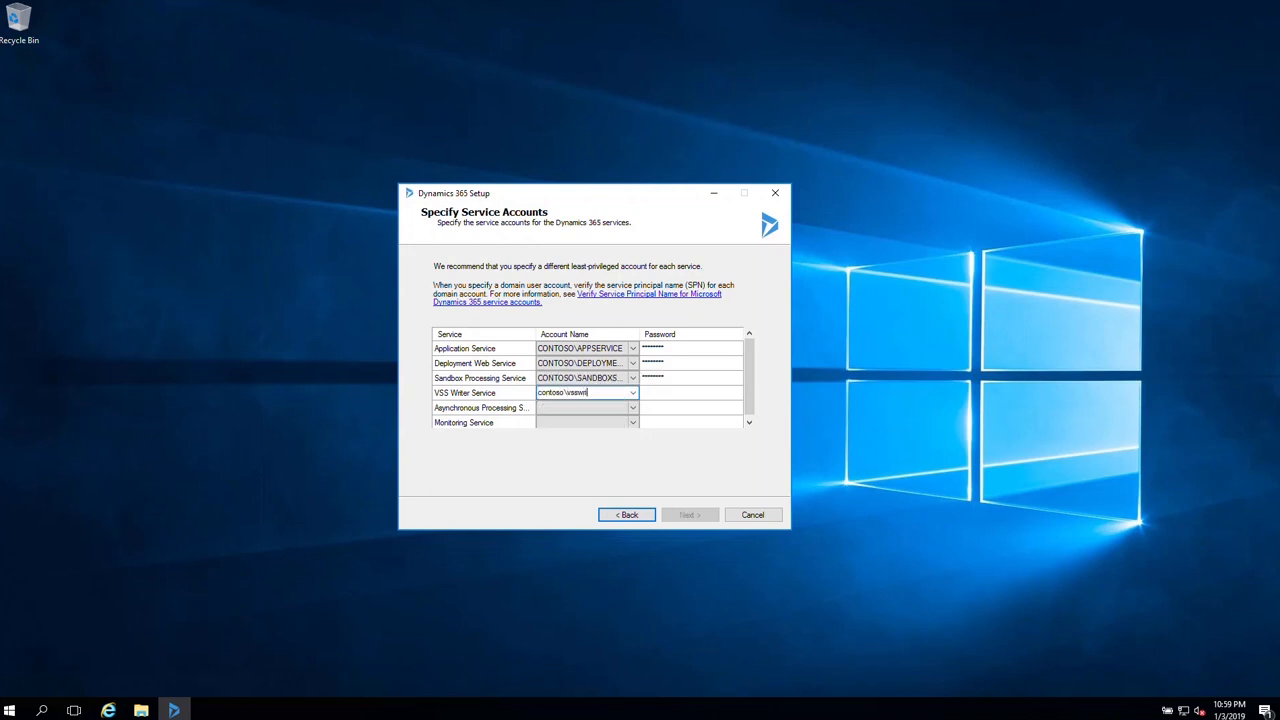
pyautogui.write('ce')
pyautogui.press('Tab')
pyautogui.write('pass@word1')
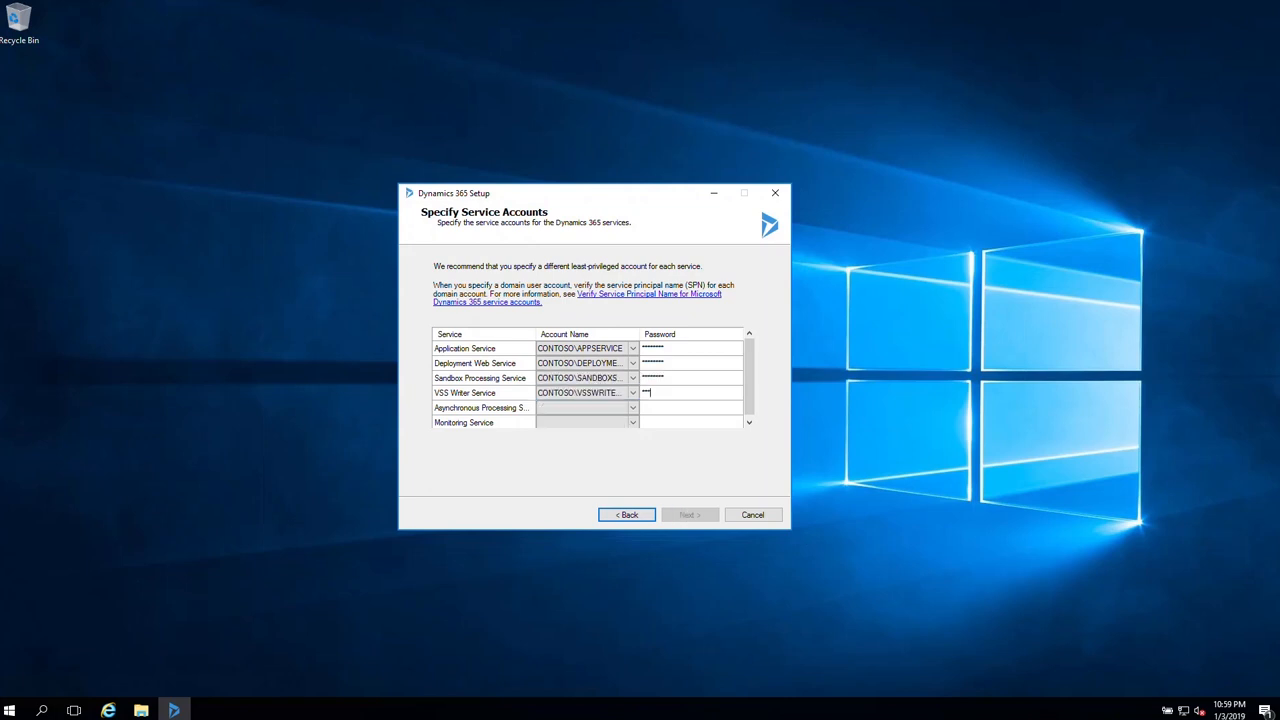
pyautogui.press('Tab')
pyautogui.write('contoso\\')
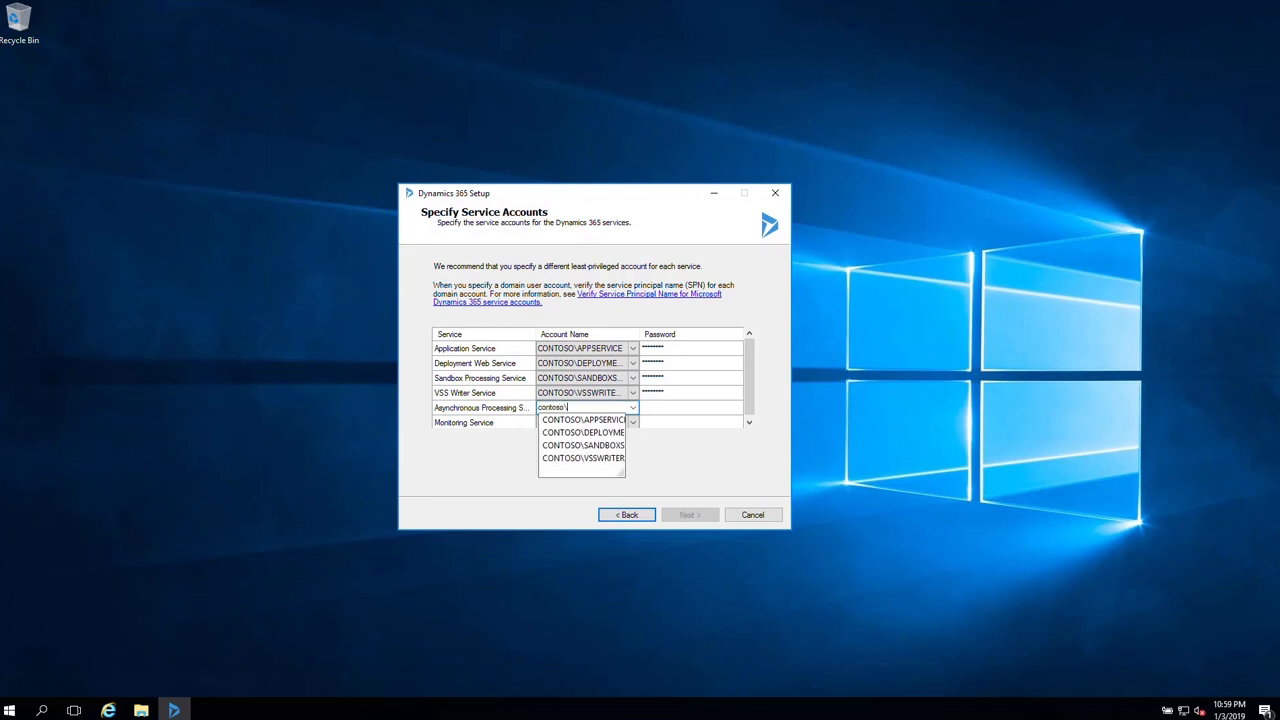
pyautogui.write('asyncservice')
pyautogui.press('Tab')
pyautogui.write('pass@word1')
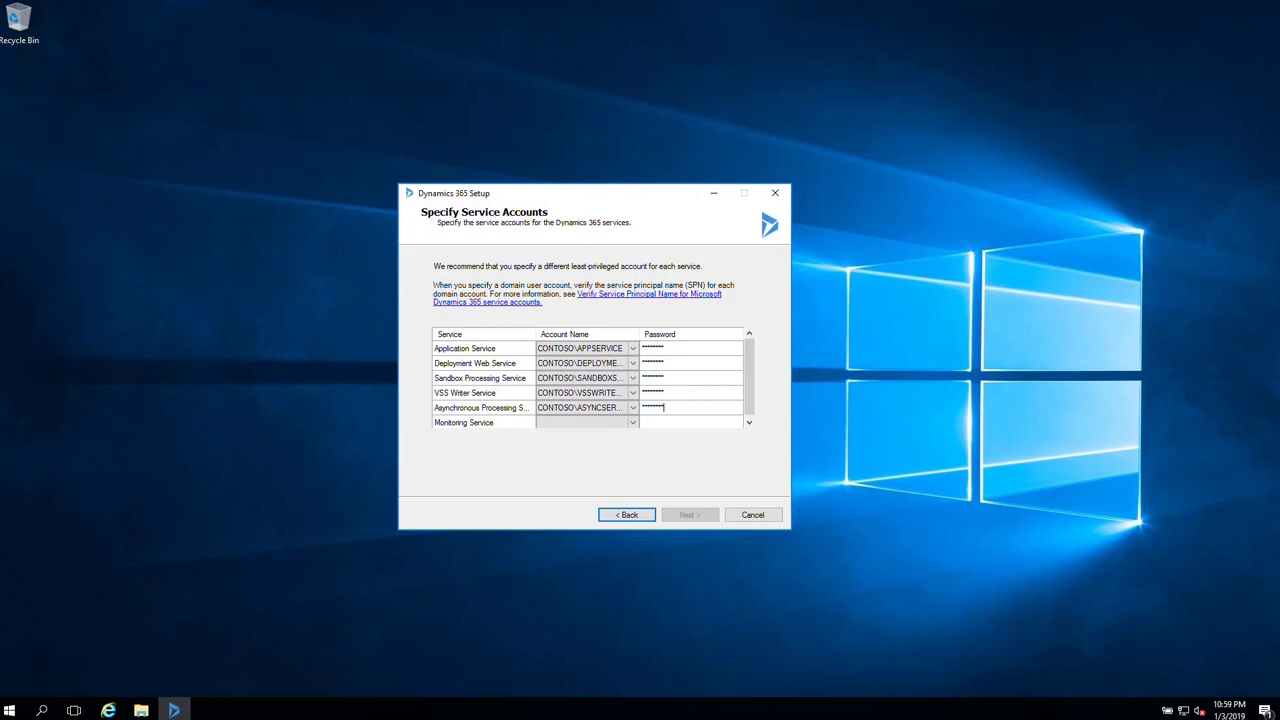
pyautogui.press('Tab')
pyautogui.write('contoso\\')
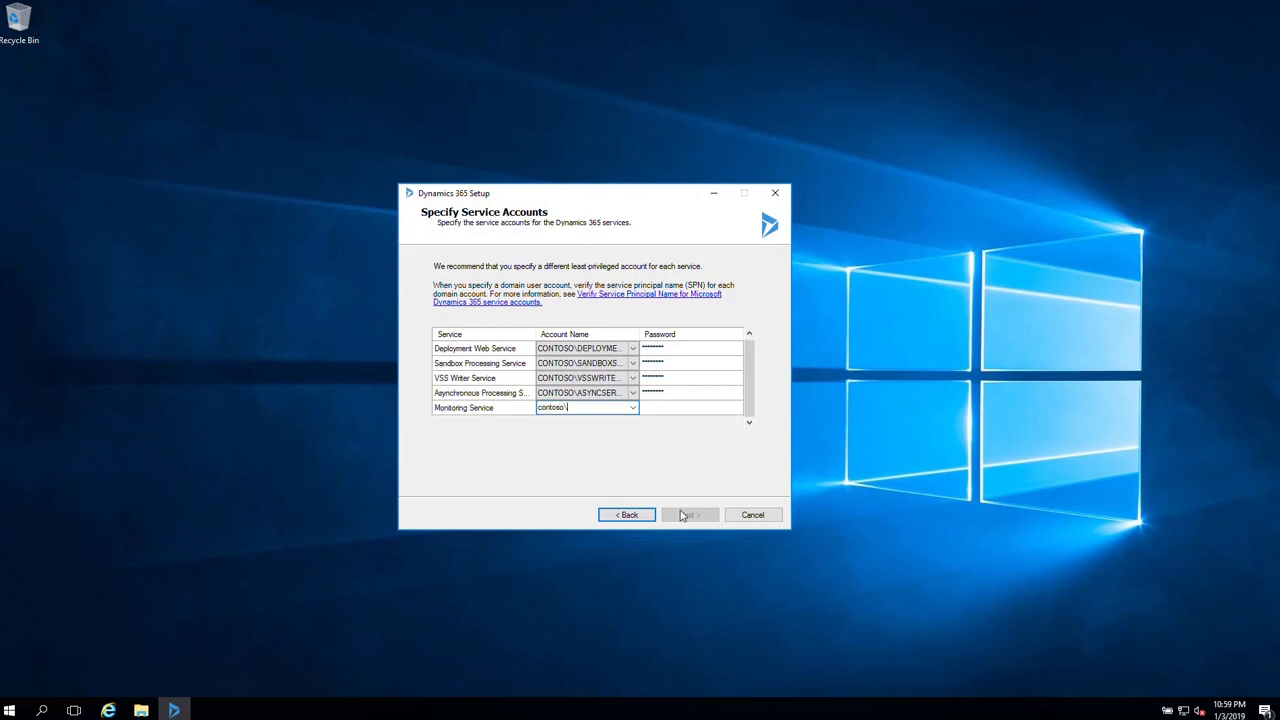
pyautogui.write('monitoringservice')
pyautogui.press('Tab')
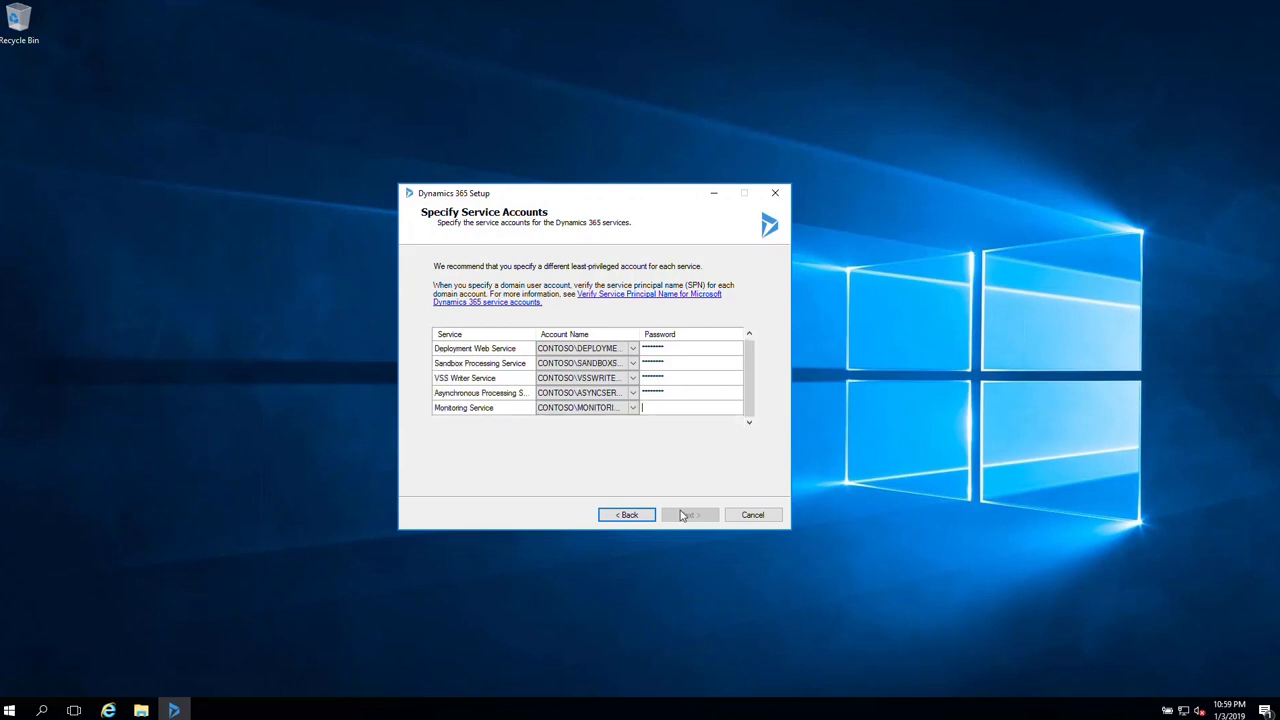
pyautogui.write('pass@word1')
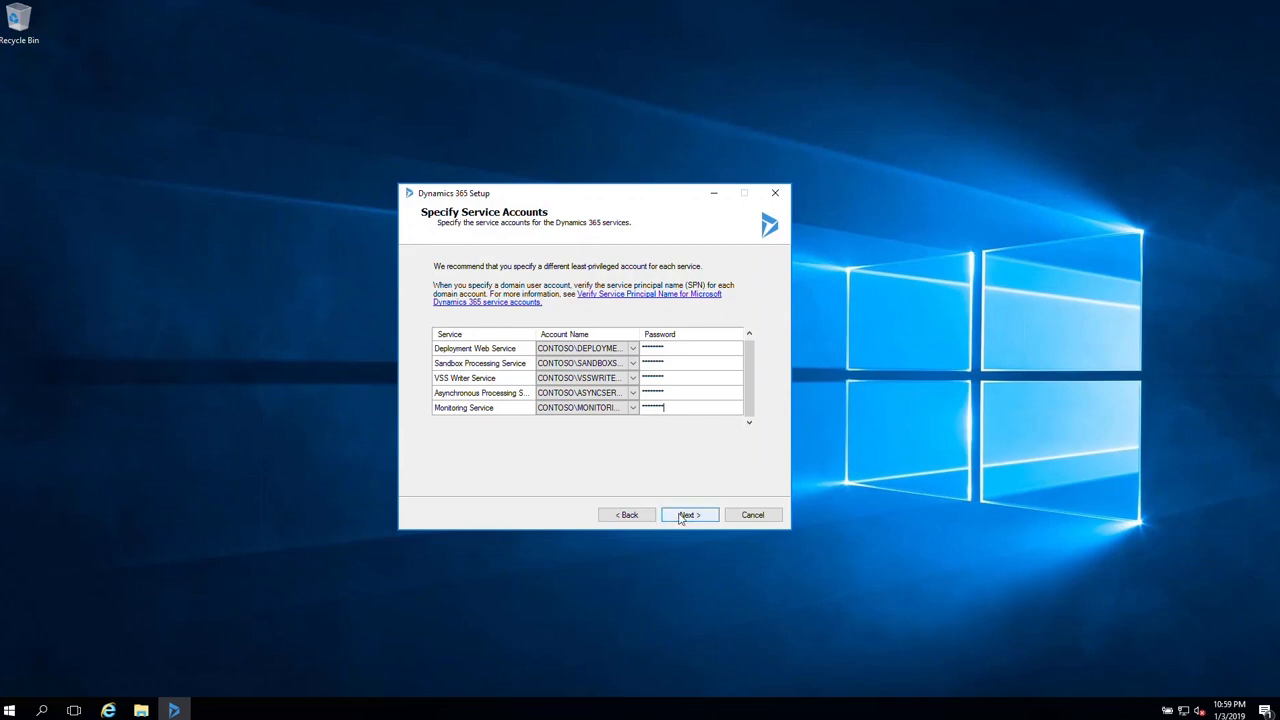
pyautogui.click(684, 516)
# - Use a new website on port 5555, skip the email router, and name the organization CRM
pyautogui.click(437, 340)
pyautogui.click(690, 515)
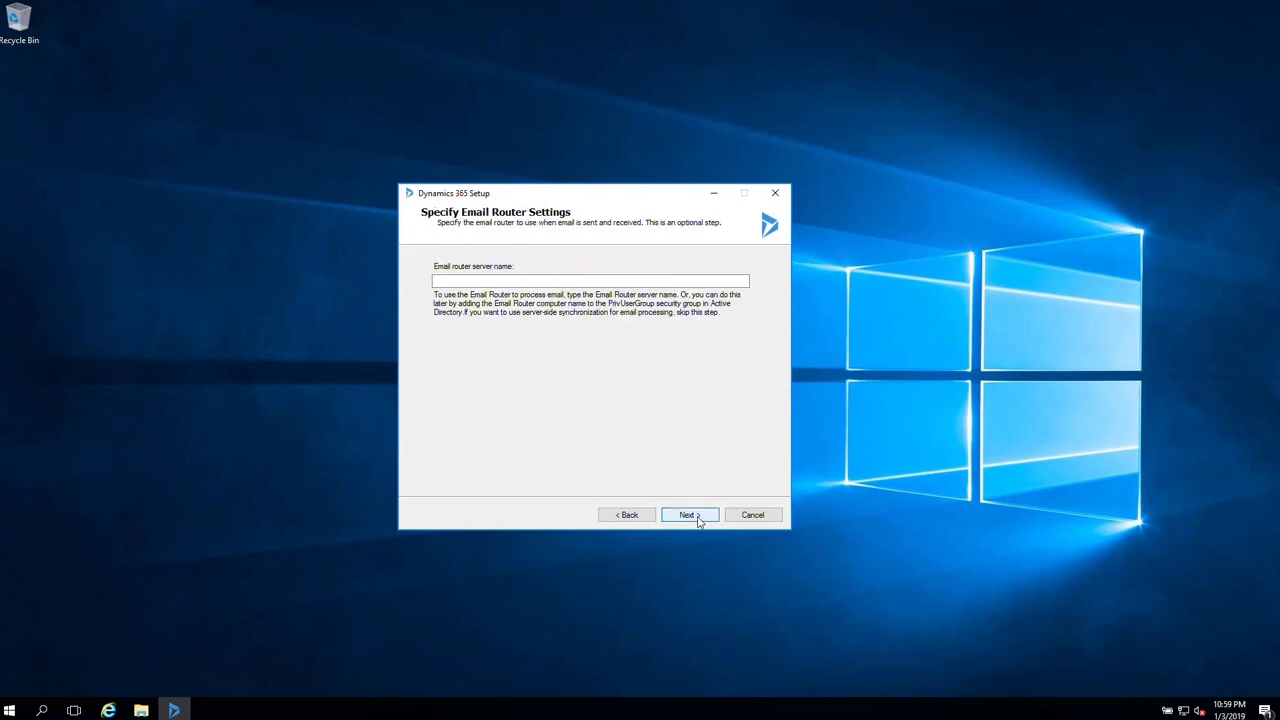
pyautogui.click(692, 516)
pyautogui.write('CRM')
pyautogui.press('Tab')
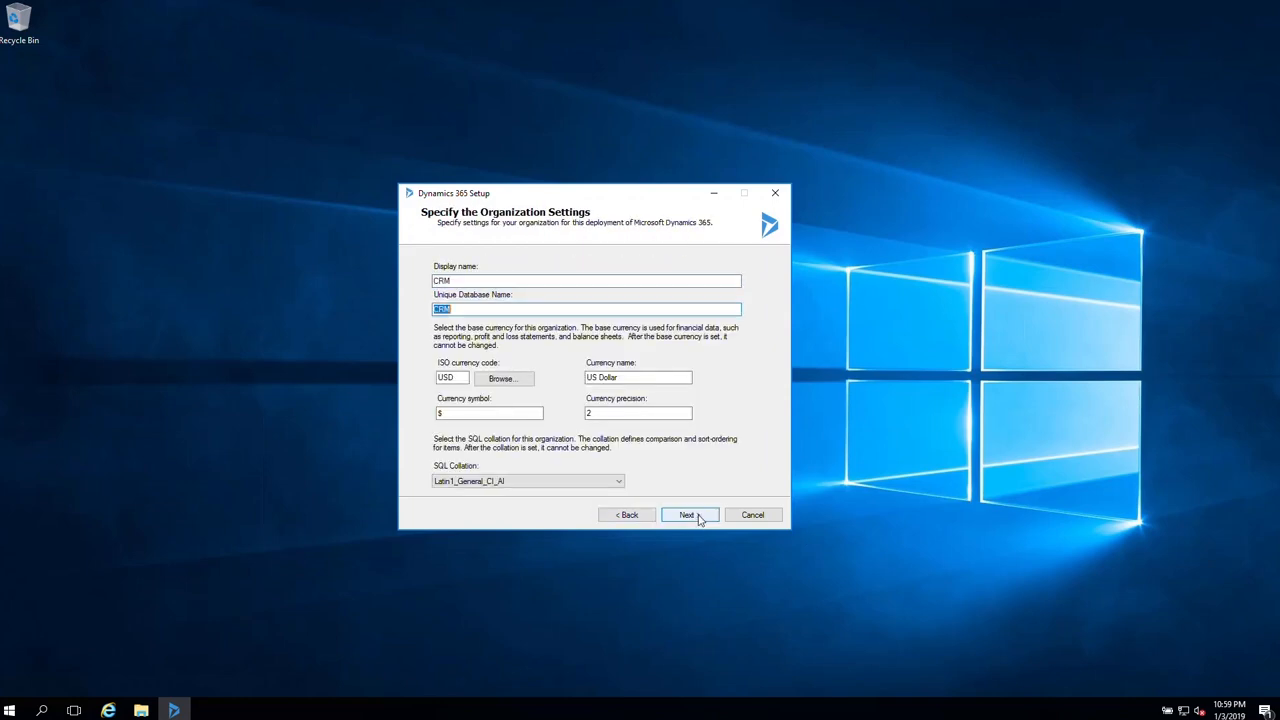
pyautogui.click(701, 519)
pyautogui.click(703, 519)
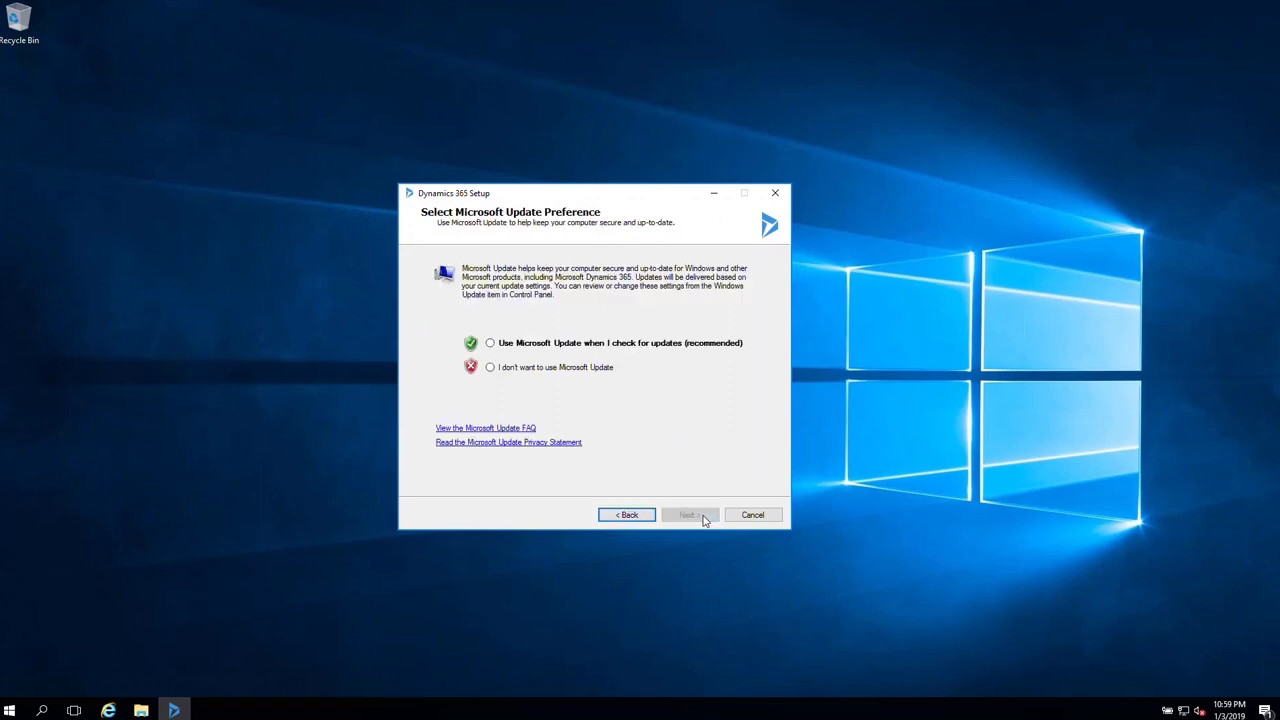
# - Opt in to Microsoft Update, install the server, and finish with Reporting Extensions launching
pyautogui.click(612, 344)
pyautogui.click(688, 516)
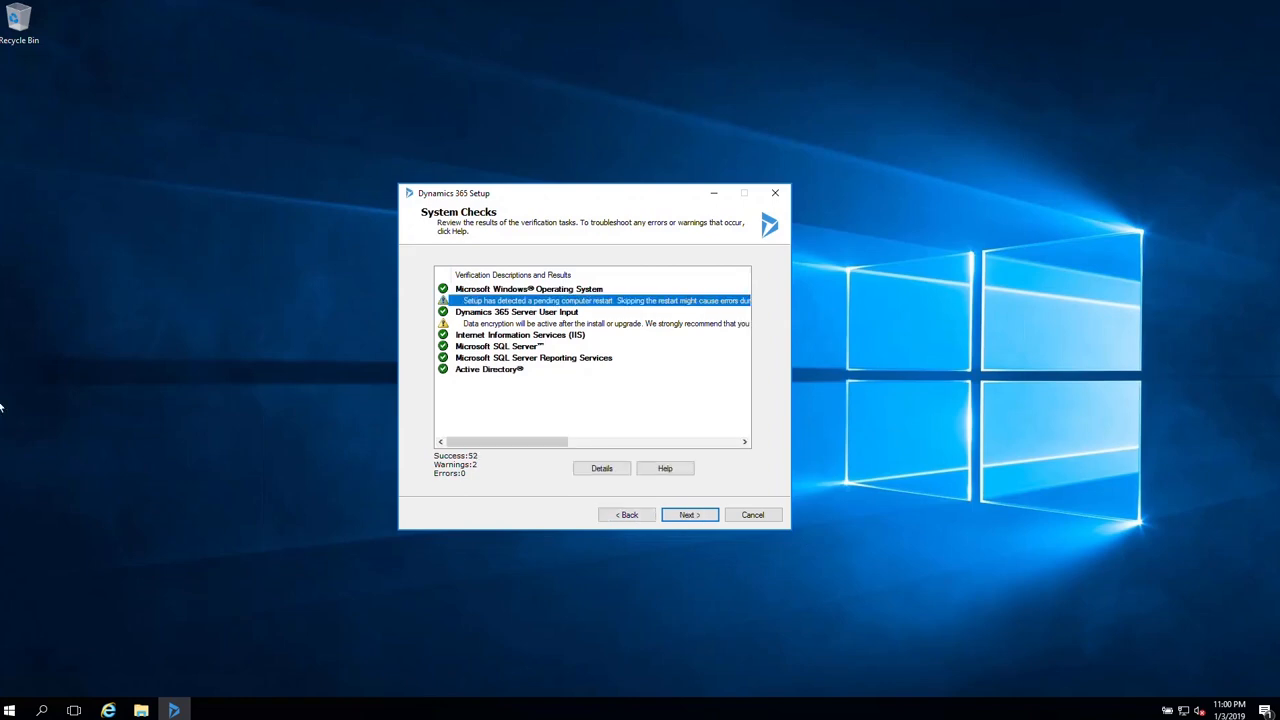
pyautogui.click(679, 519)
pyautogui.click(679, 519)
pyautogui.click(679, 519)
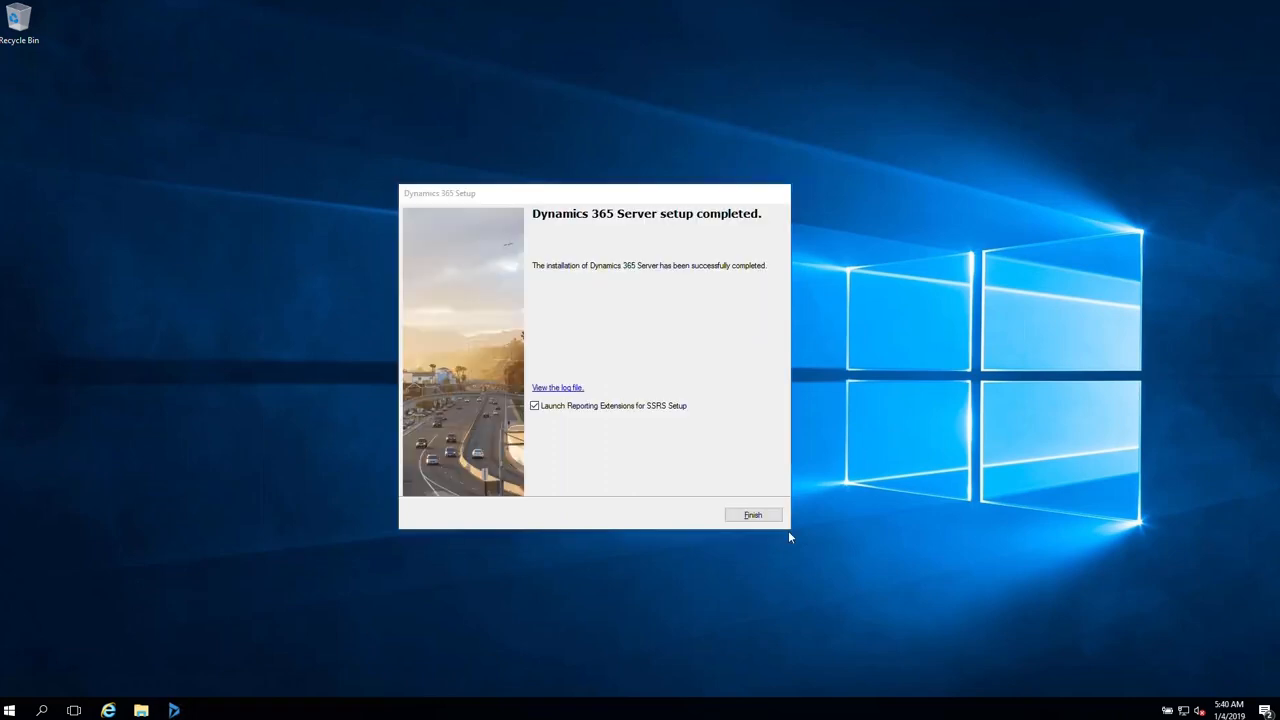
pyautogui.click(756, 516)
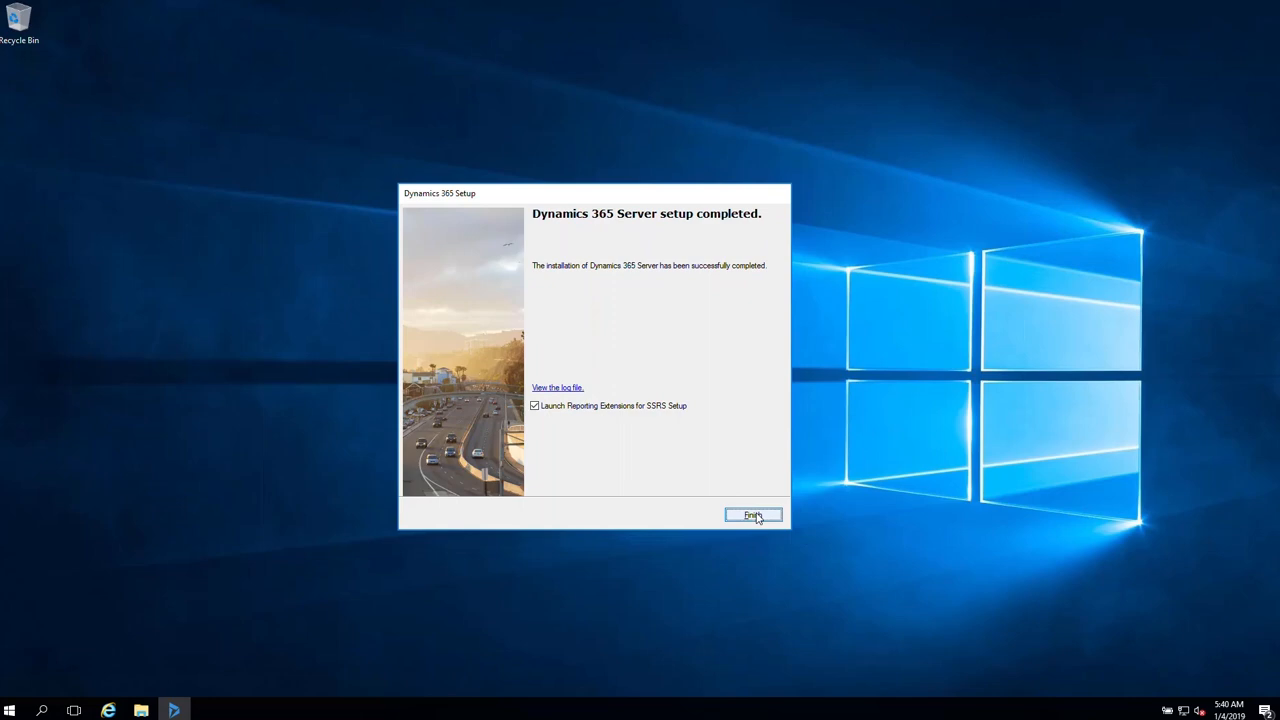
pyautogui.click(756, 516)
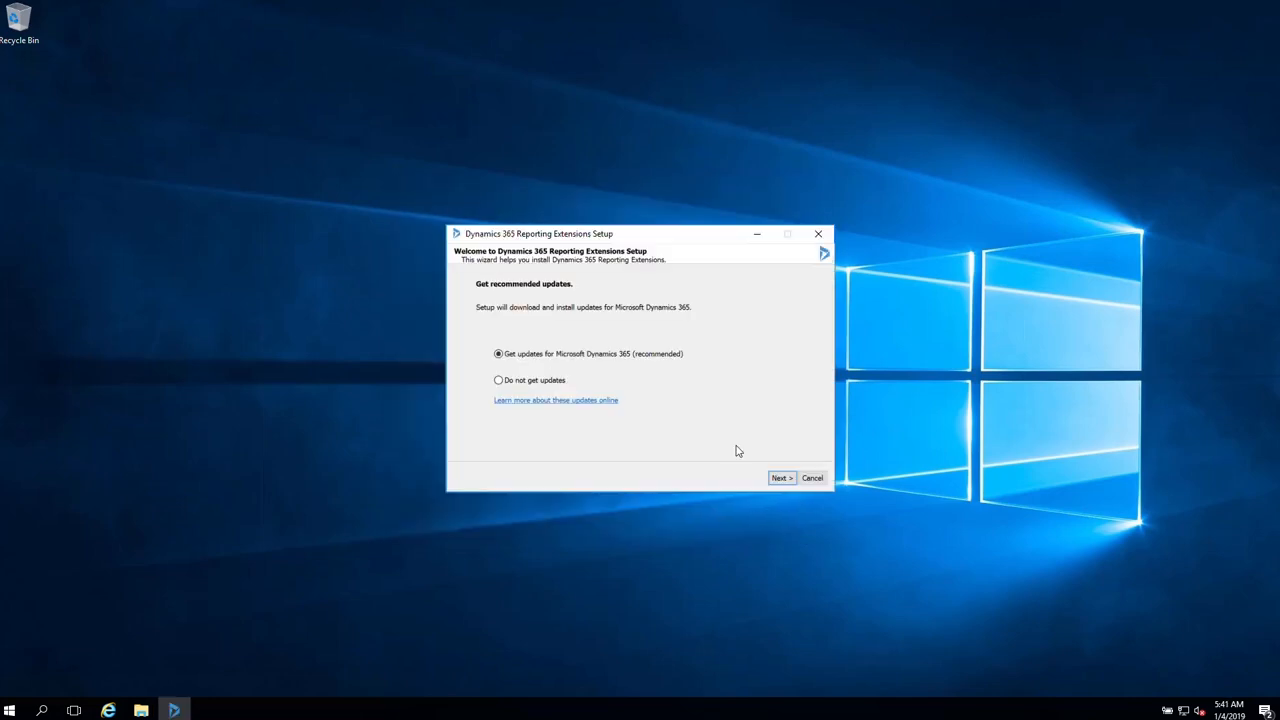
# - Get recommended updates and accept the Reporting Extensions license agreement
pyautogui.click(780, 479)
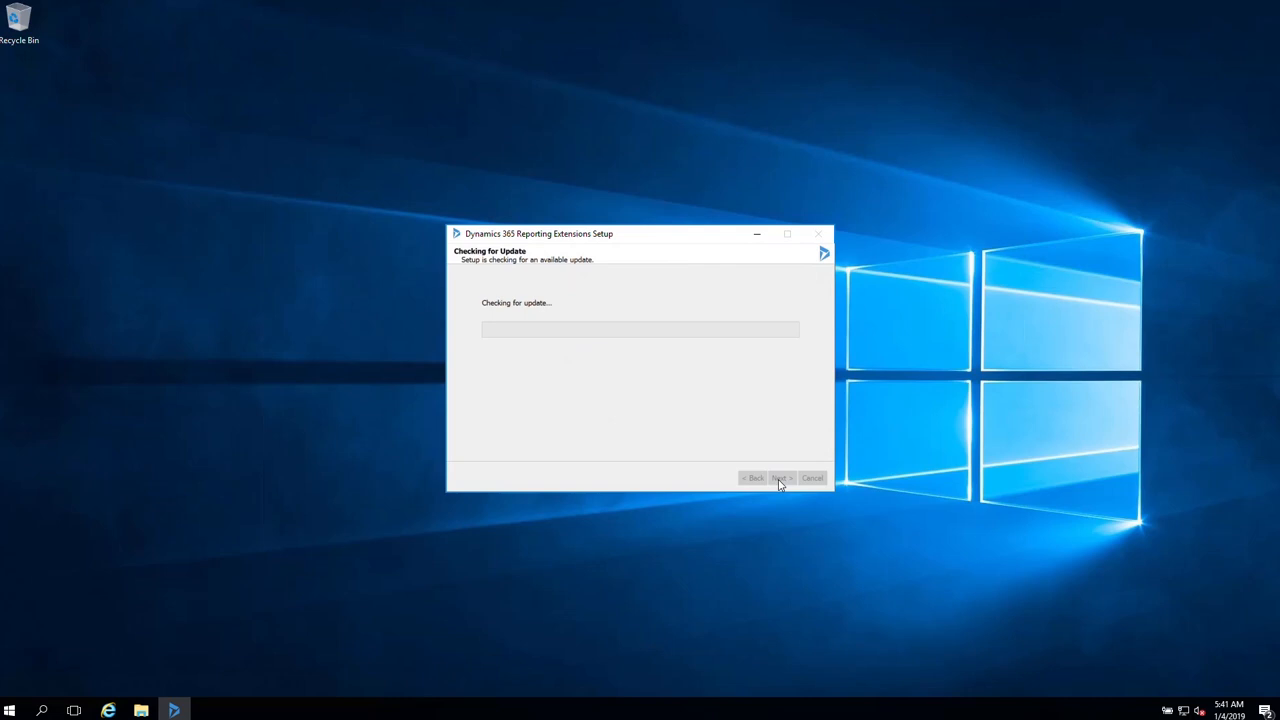
pyautogui.click(780, 480)
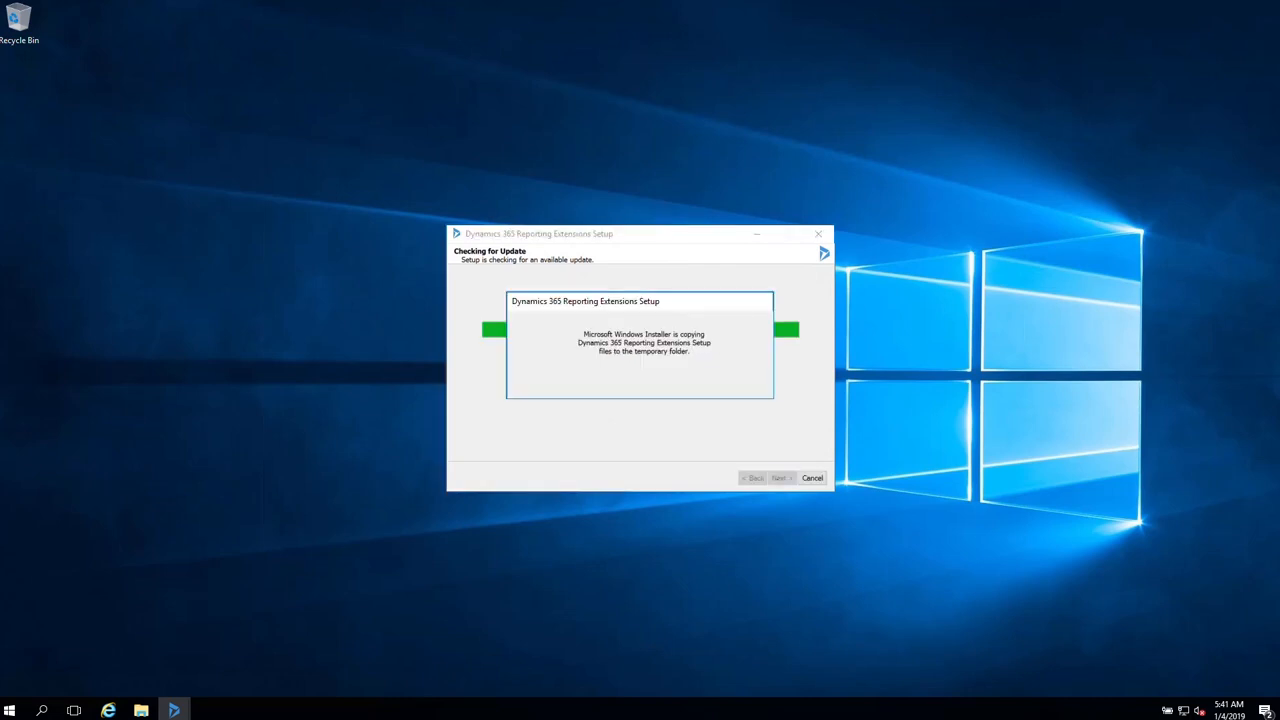
pyautogui.click(525, 448)
pyautogui.click(783, 482)
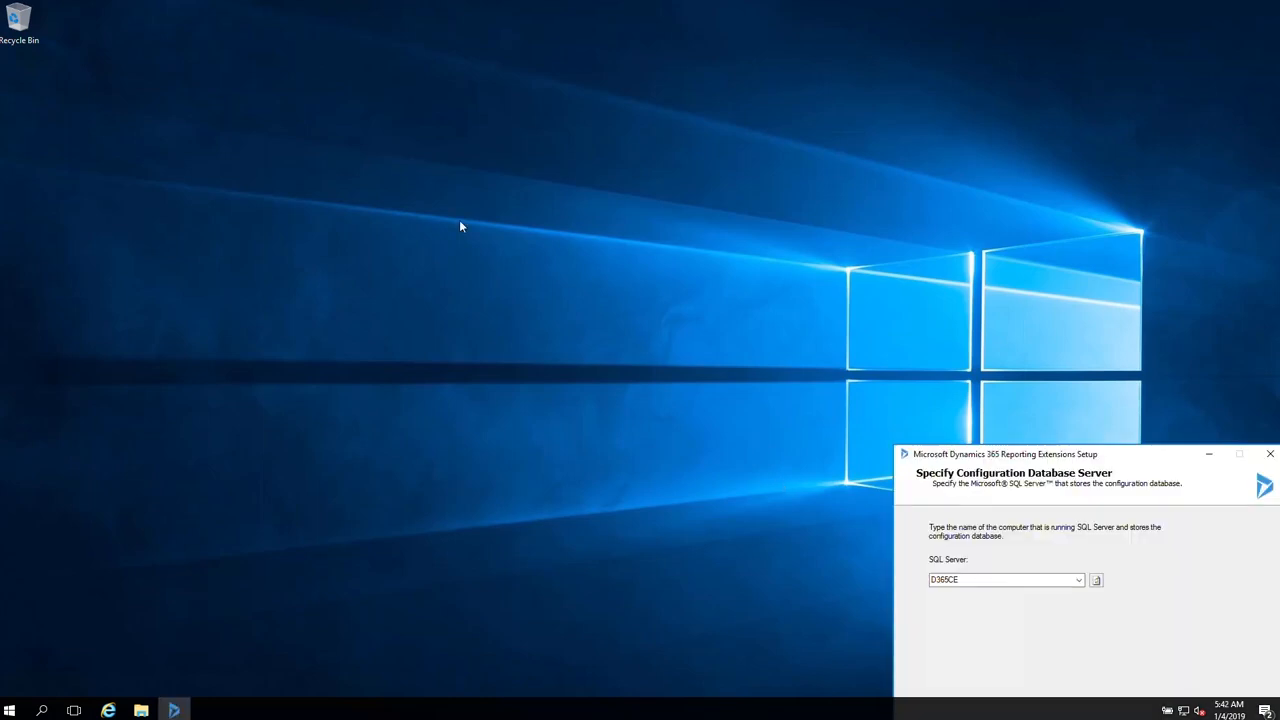
# - Keep D365CE as configuration database server with default SSRS instance and location, then start installing
pyautogui.click(682, 474)
pyautogui.click(682, 474)
pyautogui.click(682, 474)
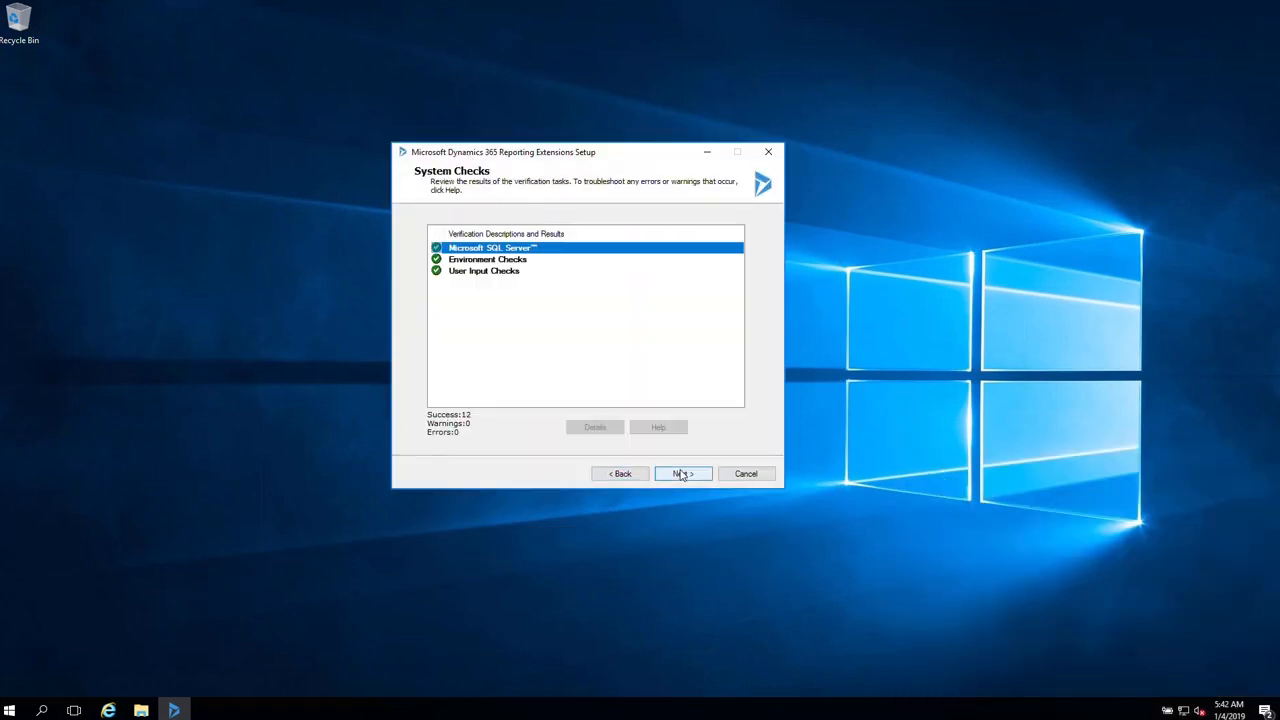
pyautogui.click(682, 474)
pyautogui.click(682, 474)
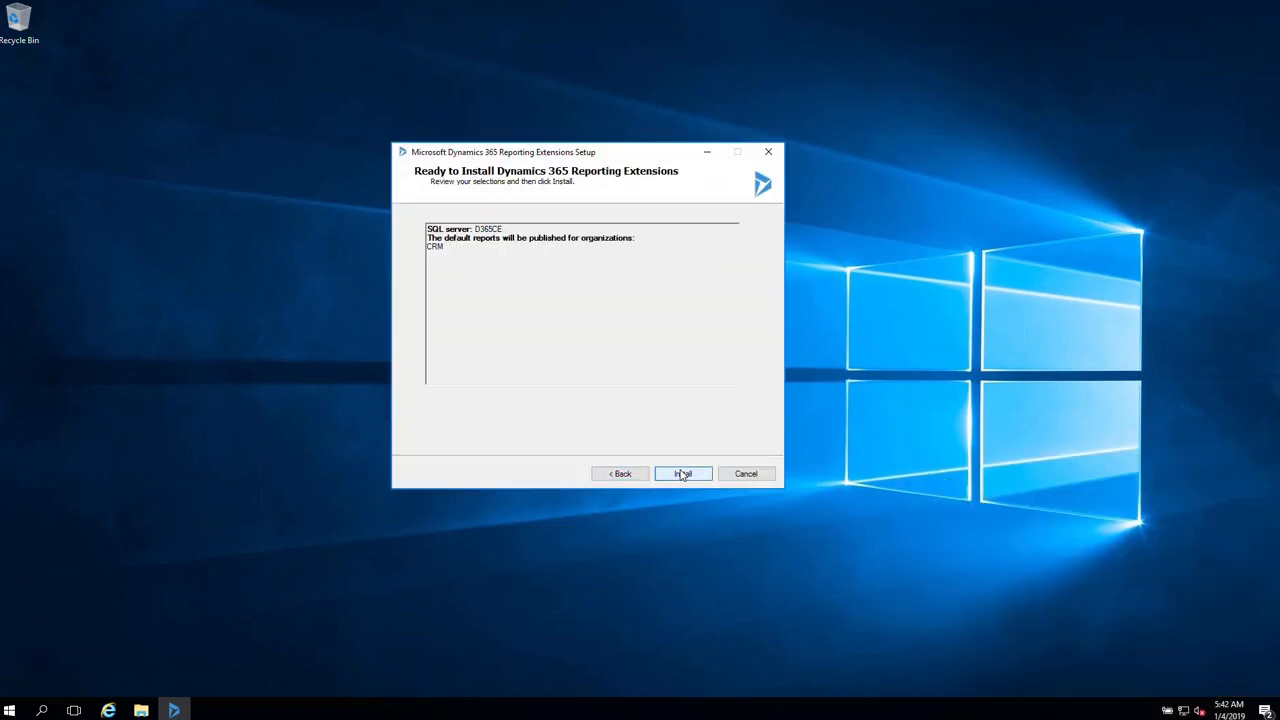
pyautogui.click(682, 474)
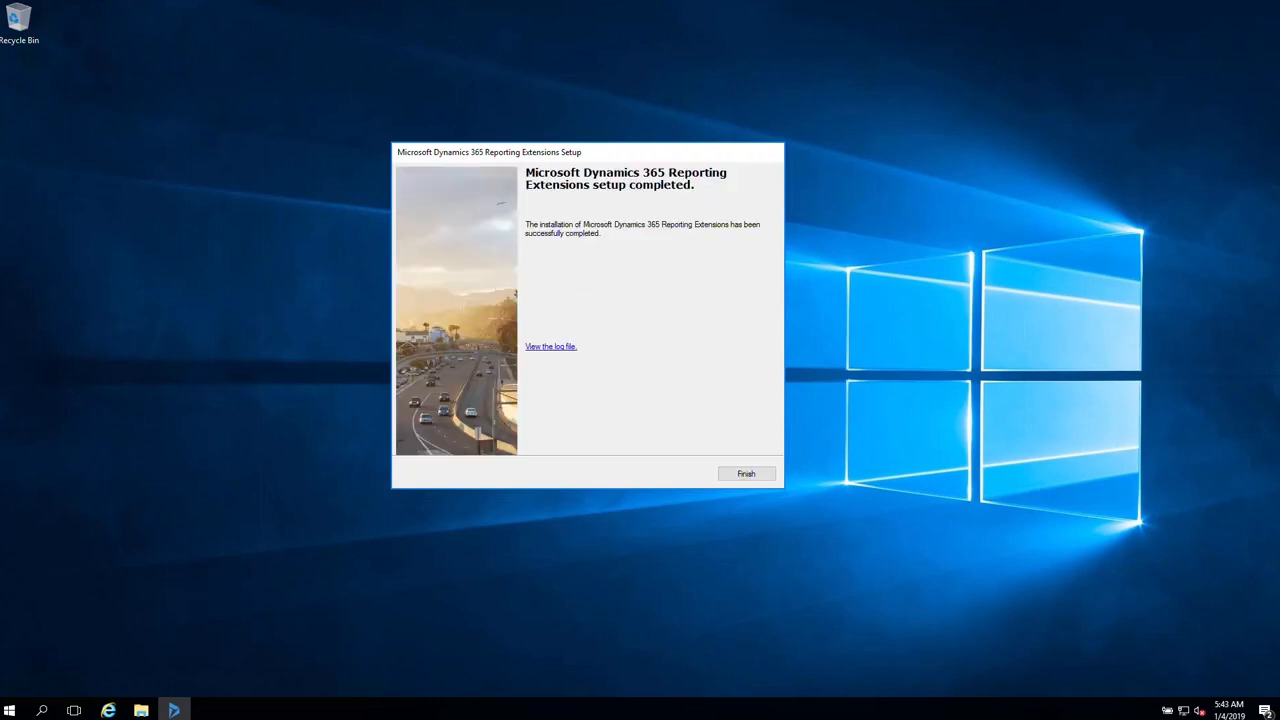
pyautogui.click(746, 474)
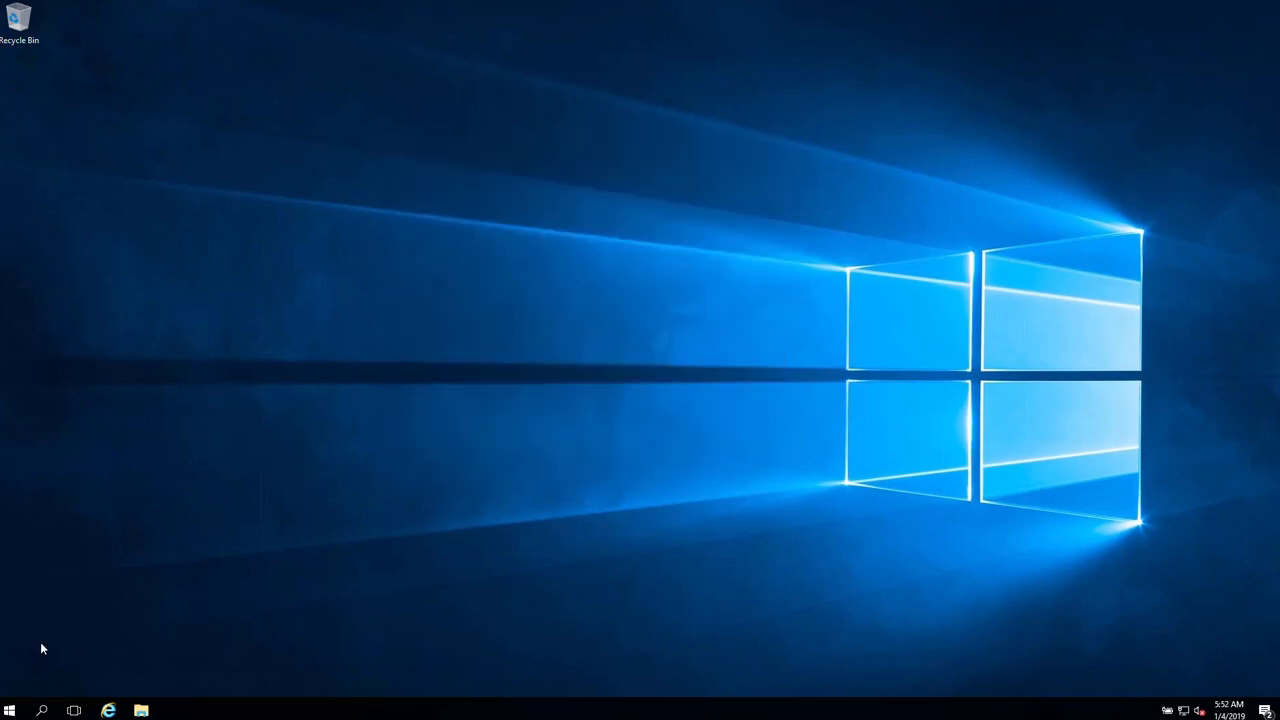
pyautogui.click(110, 710)
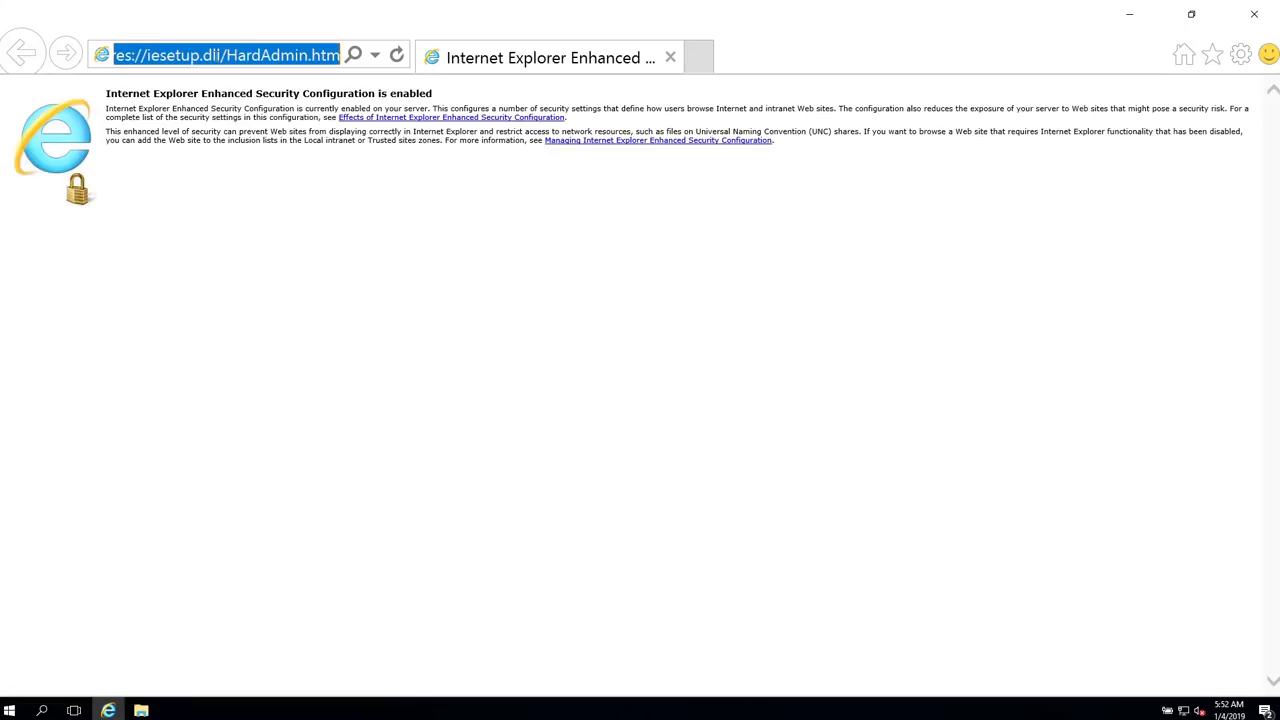
pyautogui.write('http://')
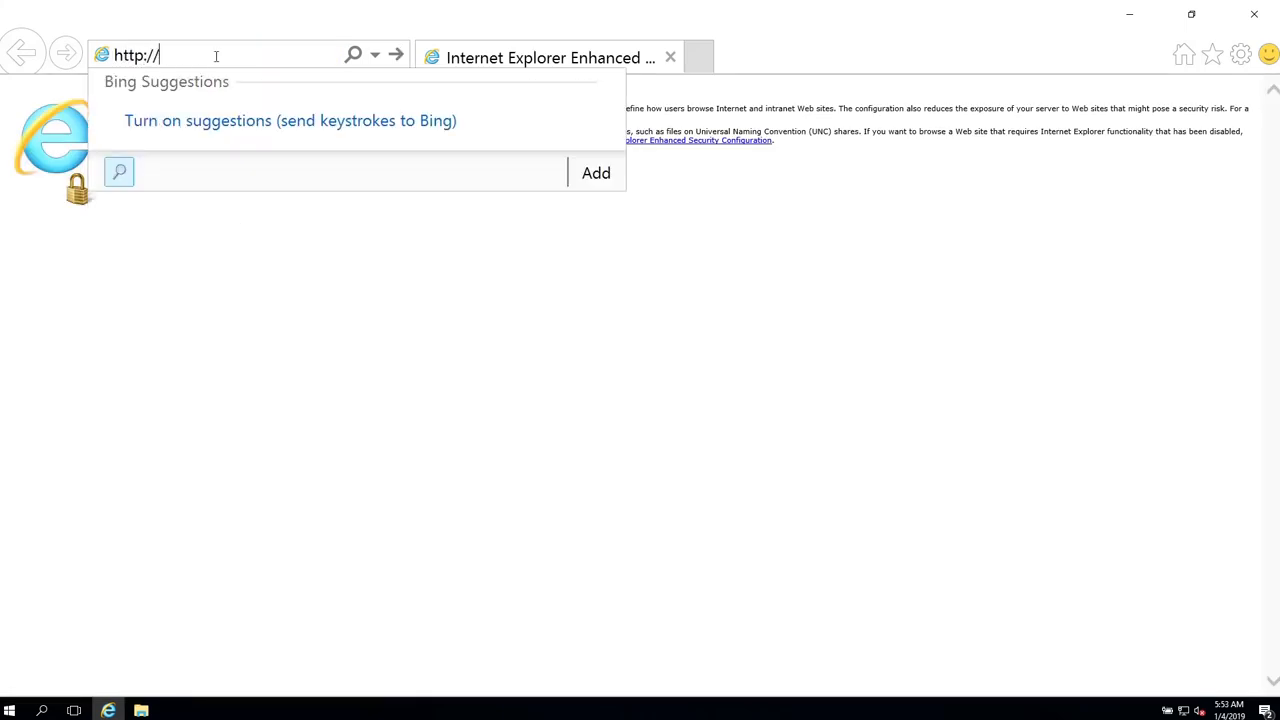
pyautogui.write('d365ce:5555')
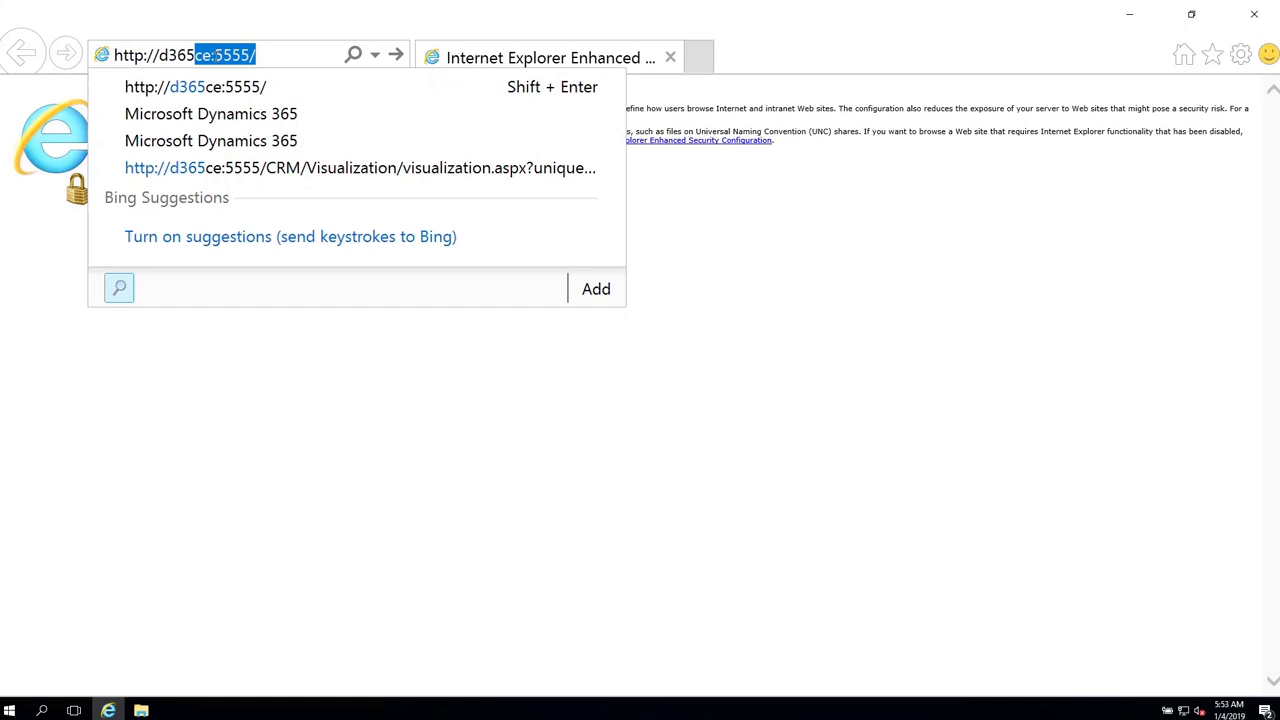
pyautogui.write('/')
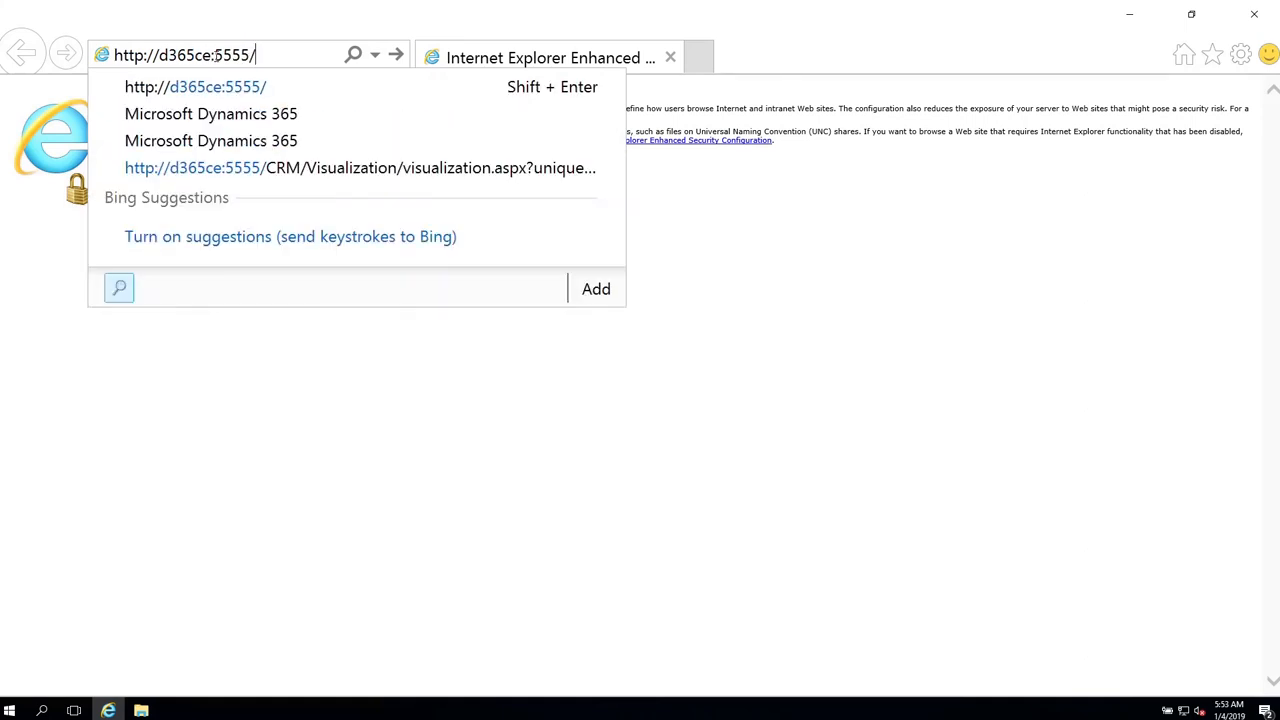
pyautogui.write('crm')
pyautogui.press('Return')
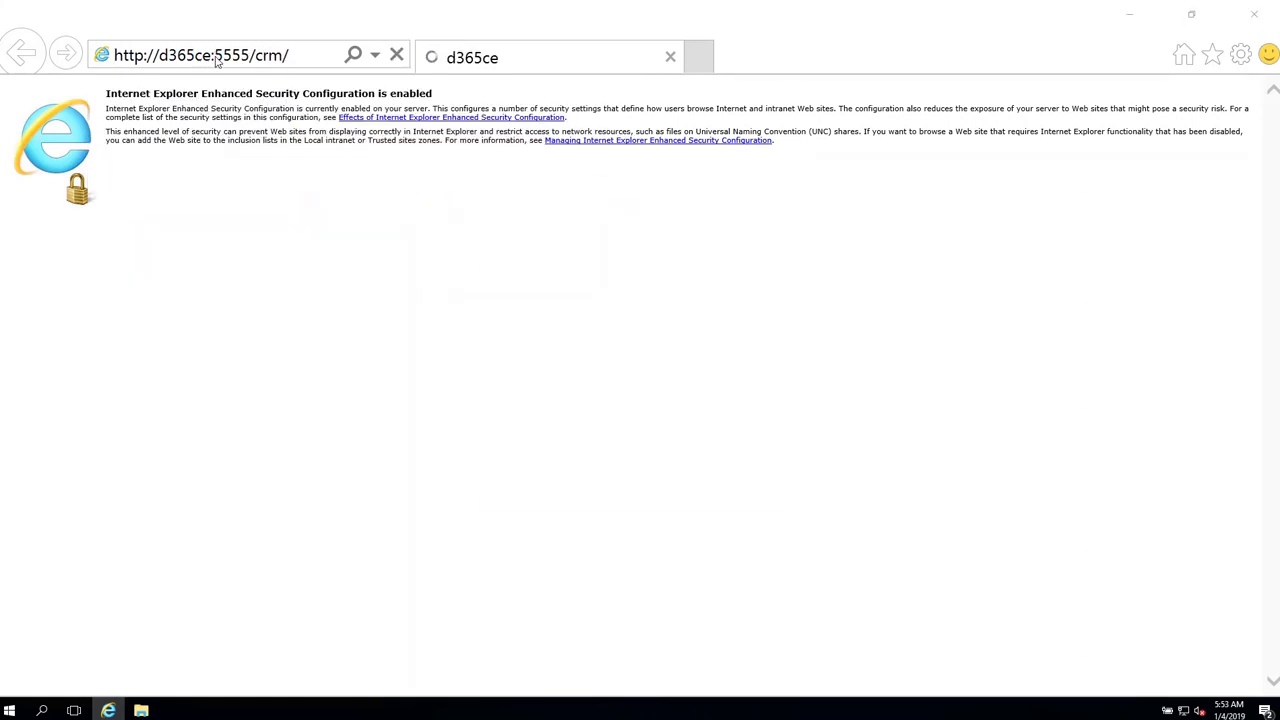
# - Sign in with the account password and dismiss the Explore Dynamics 365 panel to reveal the Sales Activity Social Dashboard
pyautogui.write('pass@word1')
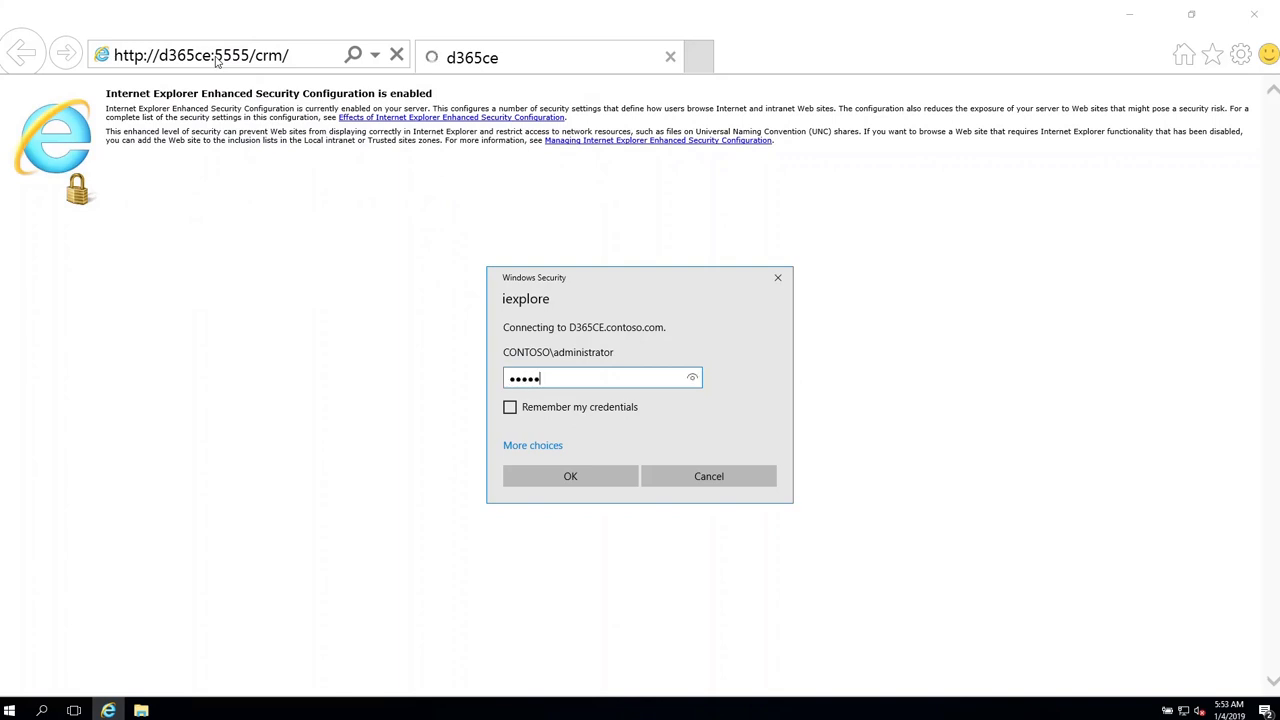
pyautogui.press('Return')
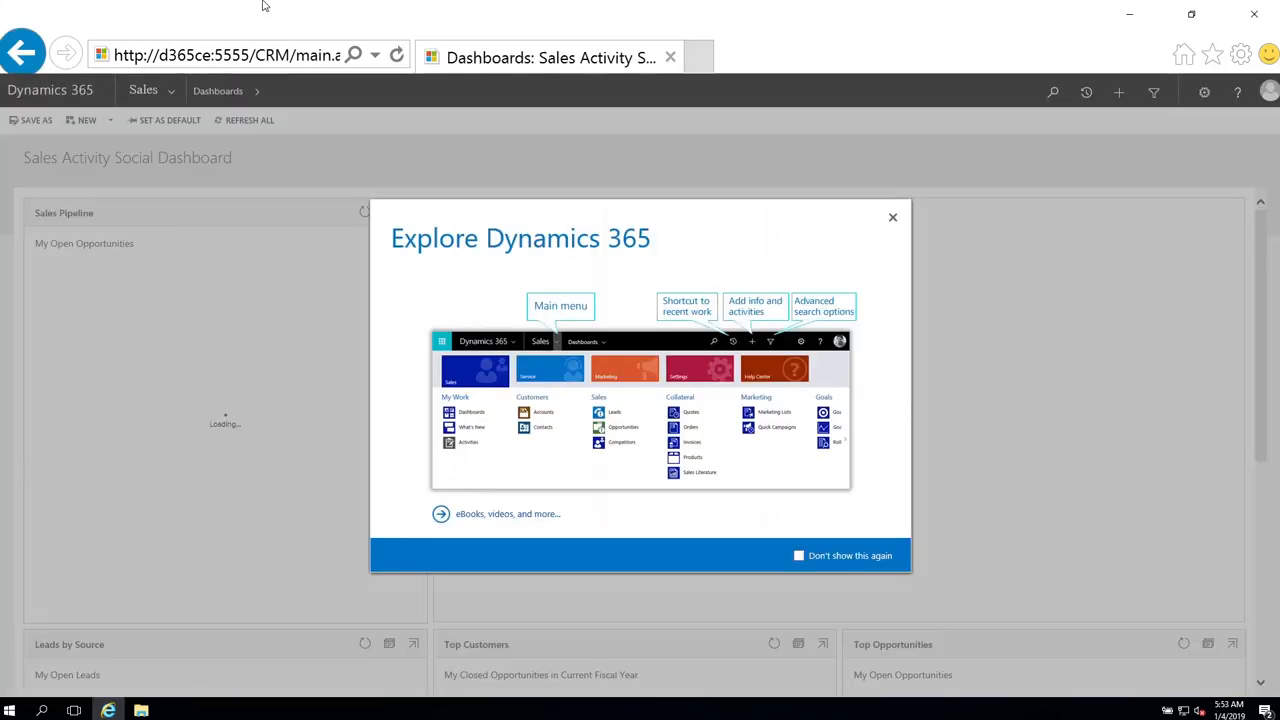
pyautogui.click(892, 216)
pyautogui.scroll(-3, 560, 369)
pyautogui.scroll(3, 560, 369)
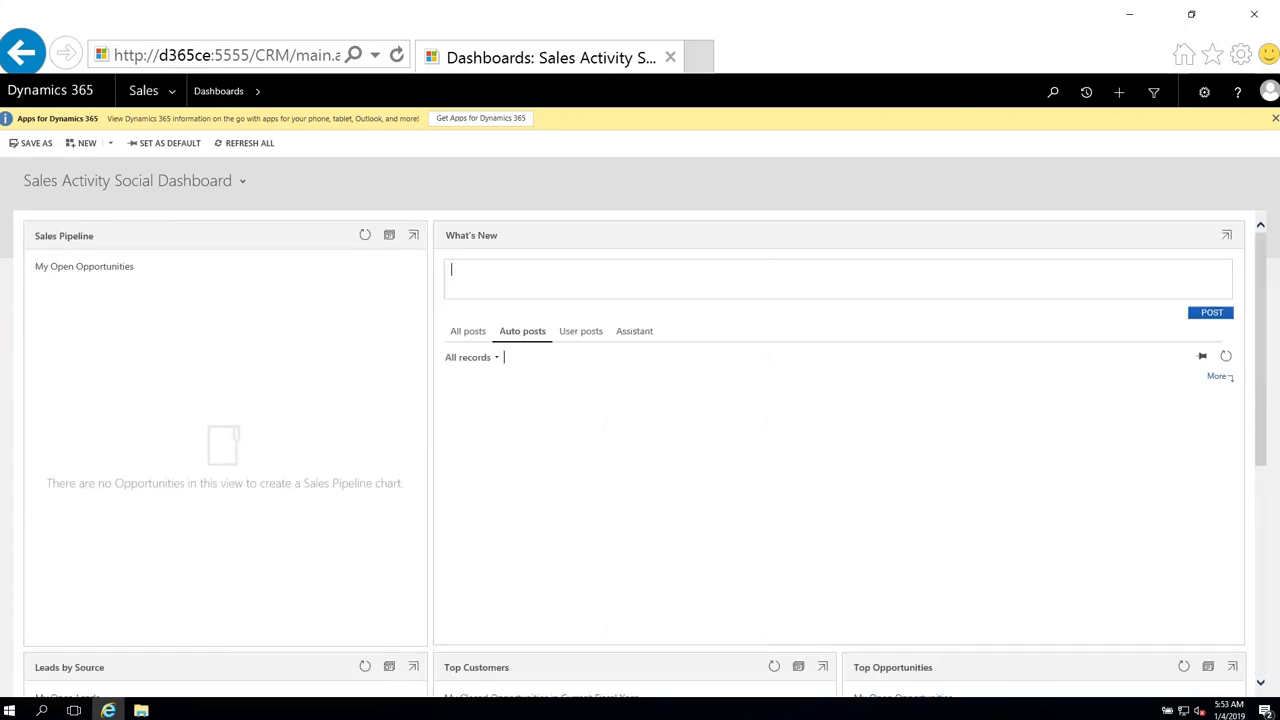